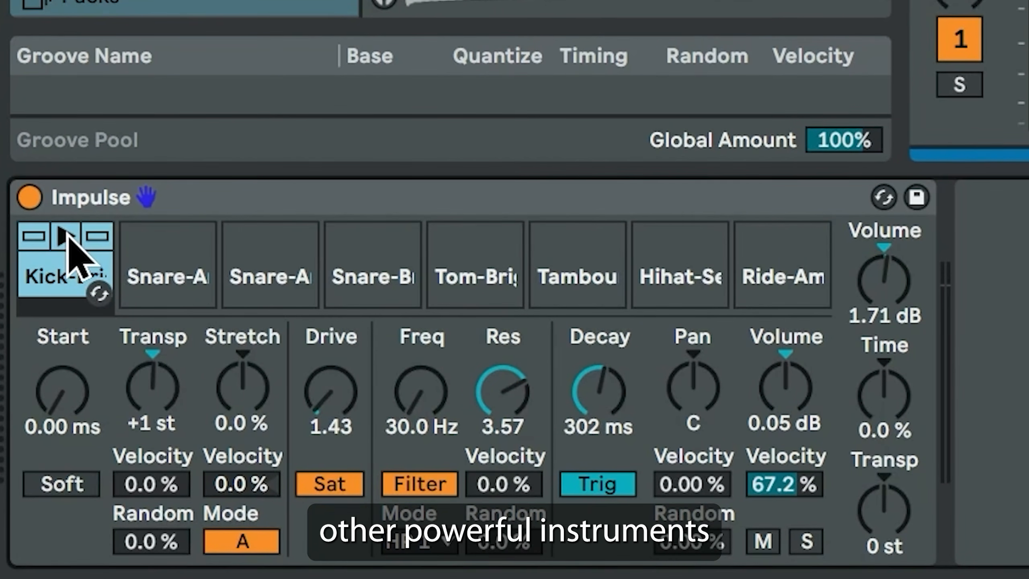
Select the first Snare pad in Impulse, next to the Kick pad, and adjust its Stretch amount.
{"action": "left_click", "coordinate": [134, 284]}
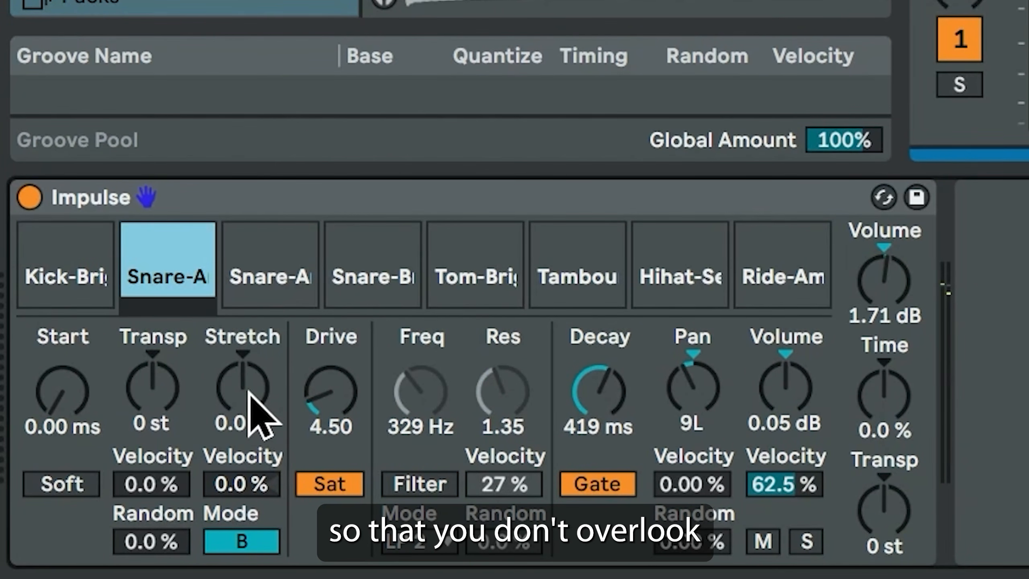
{"action": "left_click_drag", "start_coordinate": [248, 395], "coordinate": [248, 347]}
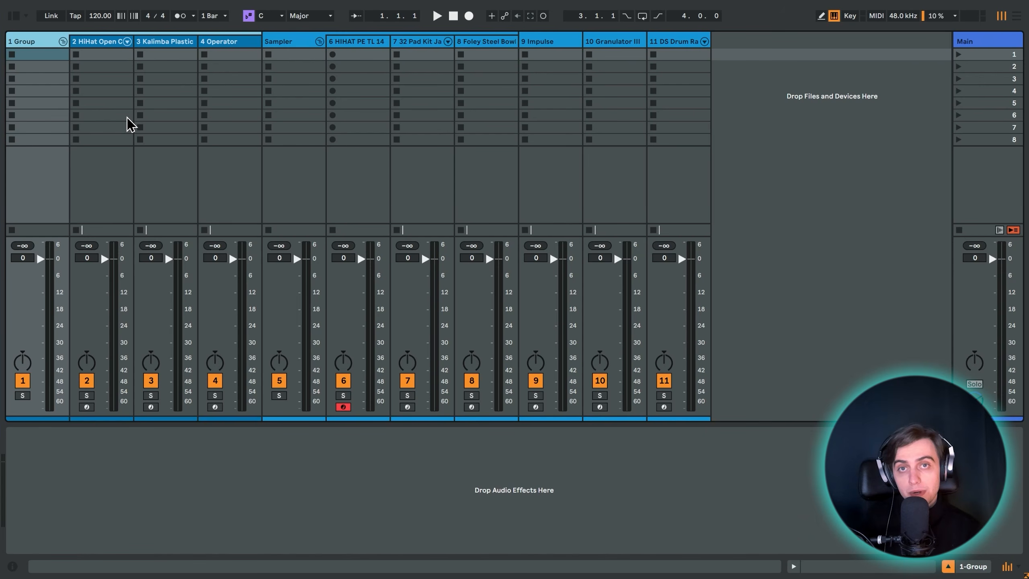
Select the HiHat Open Carbon track and look through the settings of Operator's modulator oscillators.
{"action": "left_click", "coordinate": [97, 51]}
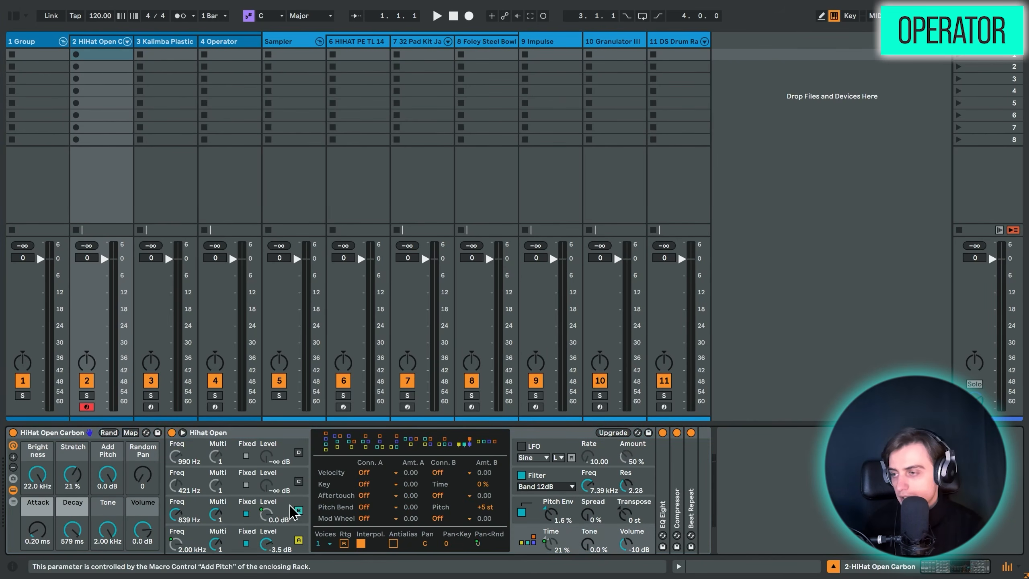
{"action": "left_click", "coordinate": [308, 518]}
{"action": "left_click", "coordinate": [304, 491]}
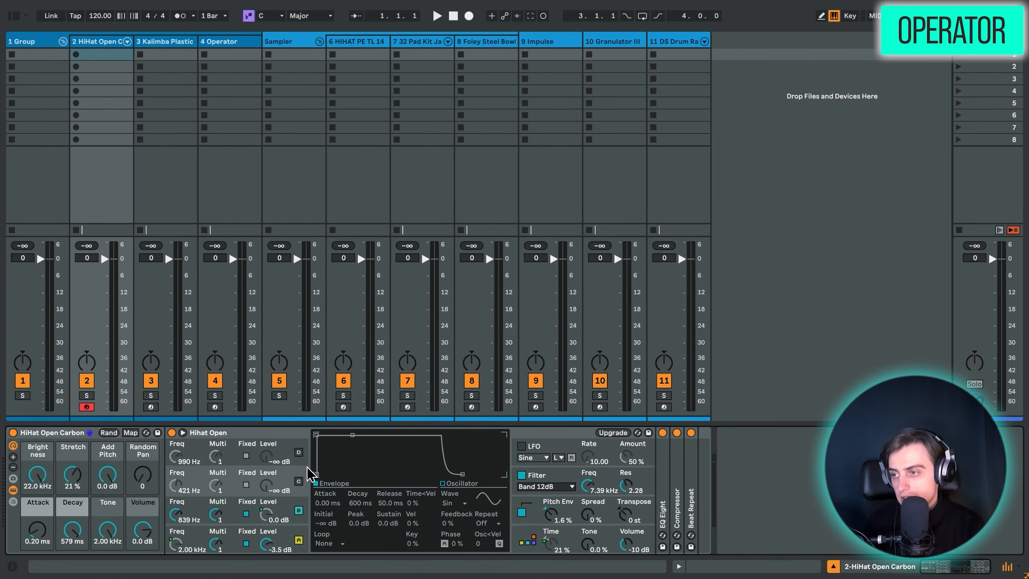
{"action": "left_click", "coordinate": [305, 463]}
Show Operator's global settings, try the fully stacked serial algorithm, and set the algorithm with all four oscillators in parallel.
{"action": "left_click", "coordinate": [515, 532]}
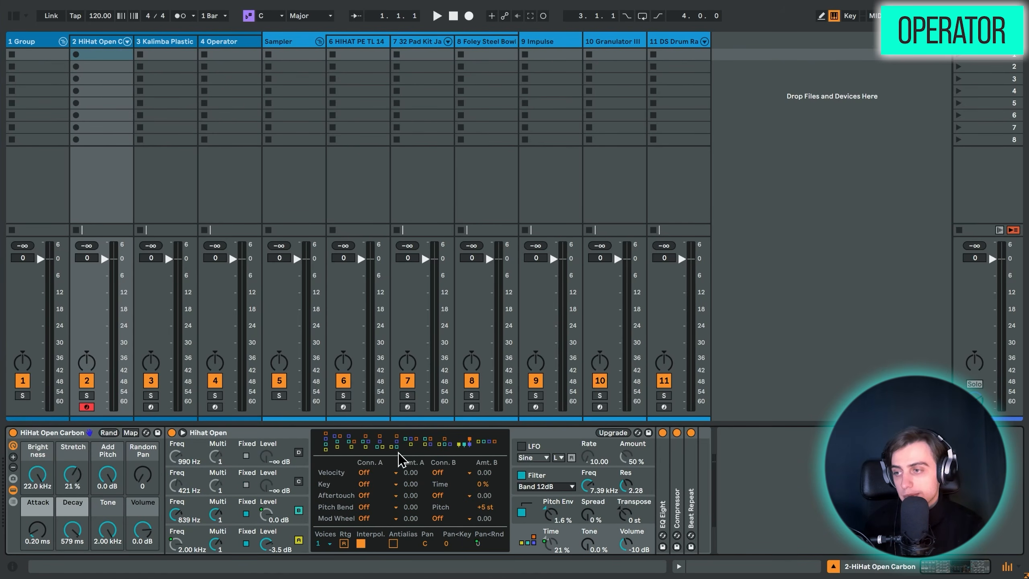
{"action": "left_click", "coordinate": [326, 443]}
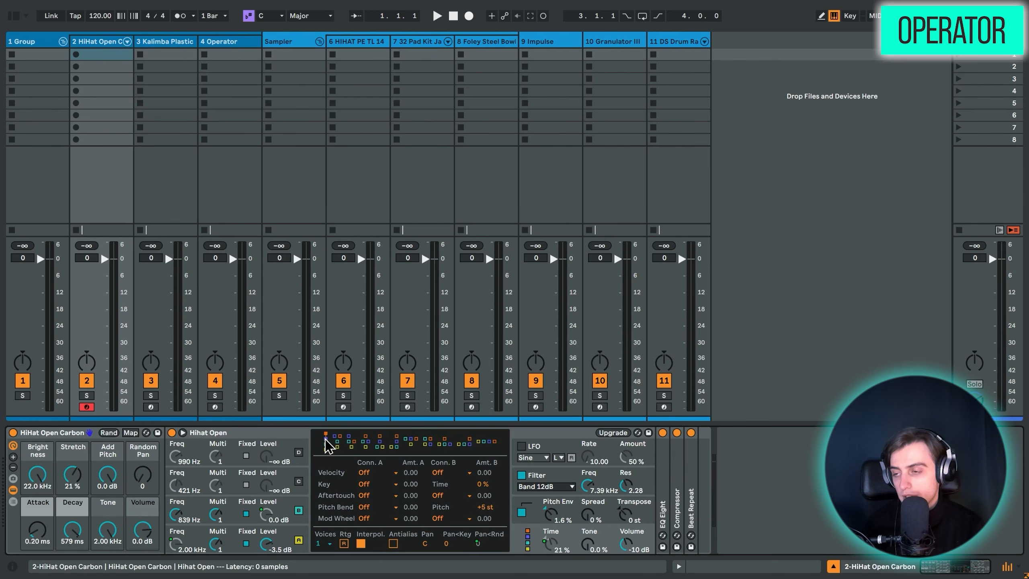
{"action": "left_click", "coordinate": [489, 441]}
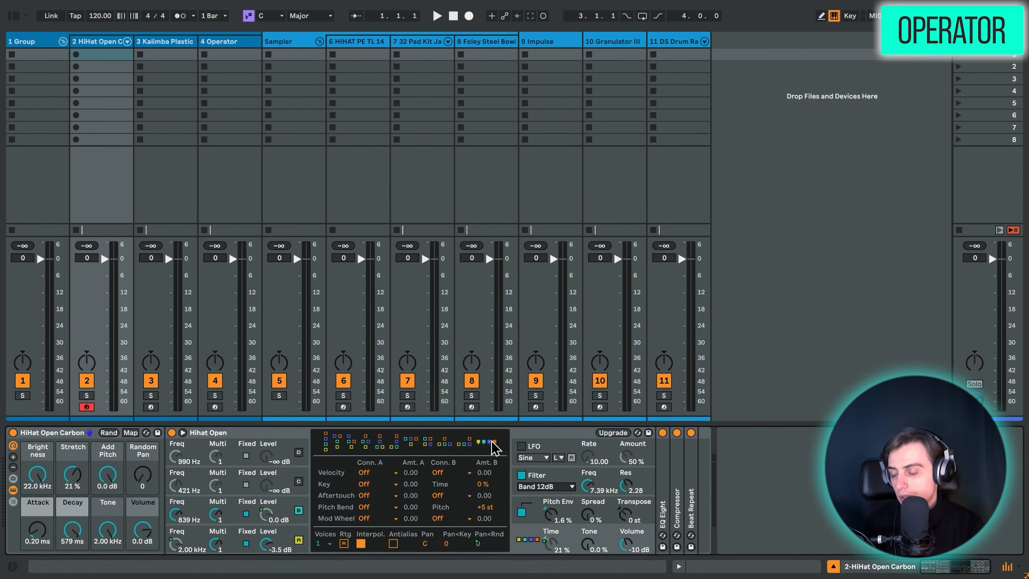
Examine the envelope and waveform settings of each of the HiHat Operator's four oscillators.
{"action": "left_click", "coordinate": [306, 531]}
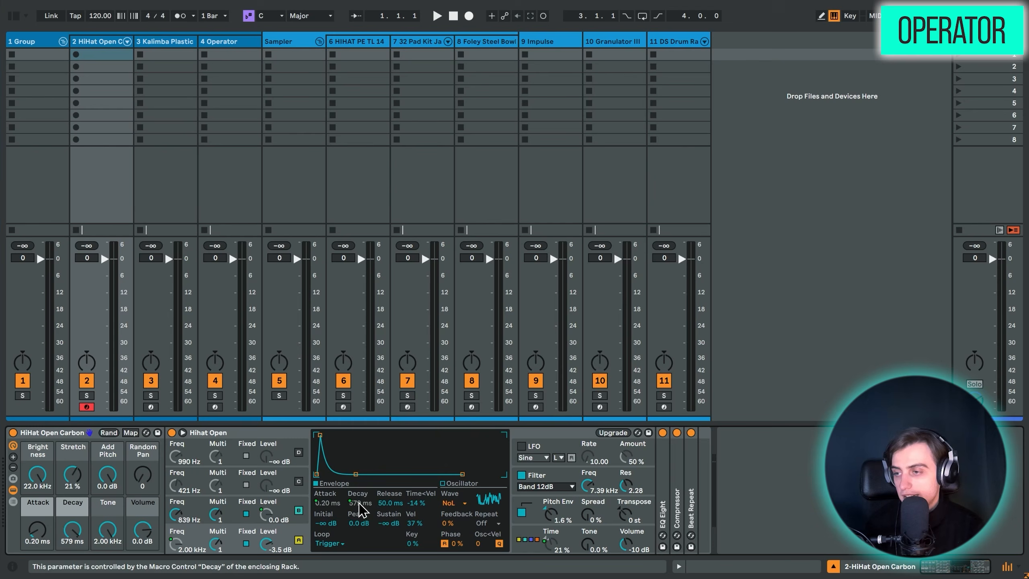
{"action": "left_click", "coordinate": [307, 505]}
{"action": "left_click", "coordinate": [306, 490]}
{"action": "left_click", "coordinate": [304, 464]}
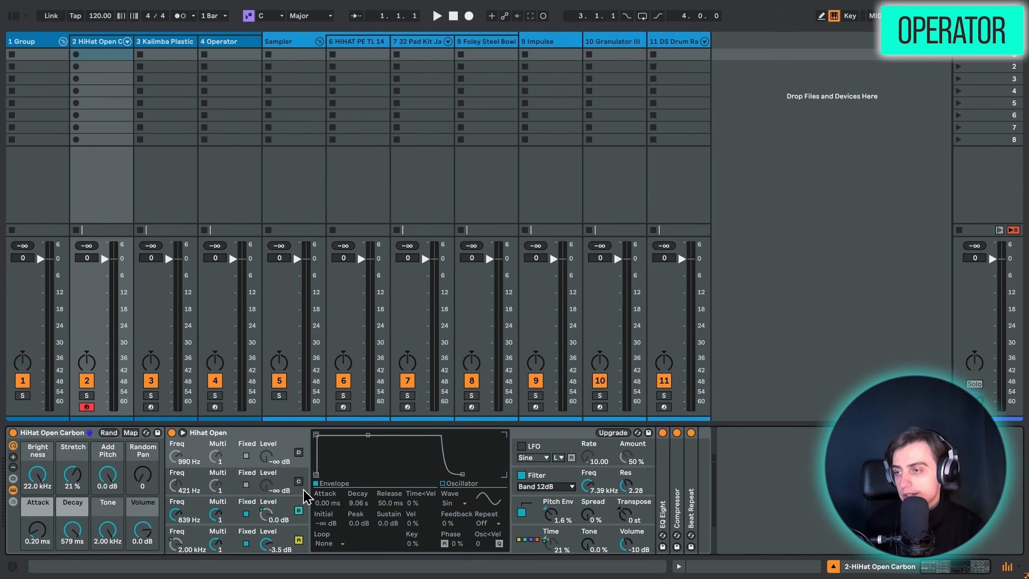
Display oscillator A and switch its Fixed frequency mode off and back on.
{"action": "left_click", "coordinate": [309, 533]}
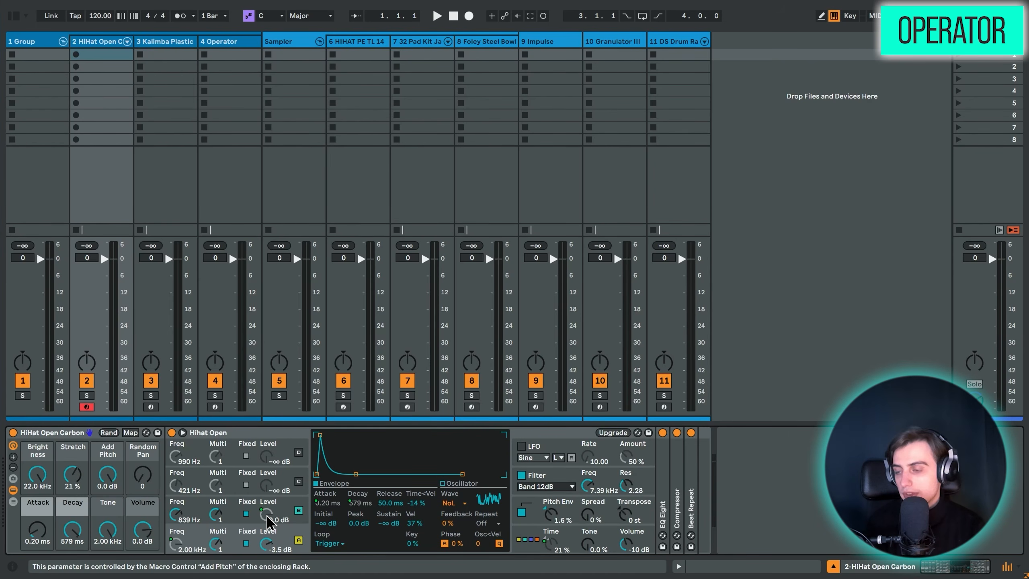
{"action": "left_click", "coordinate": [246, 543]}
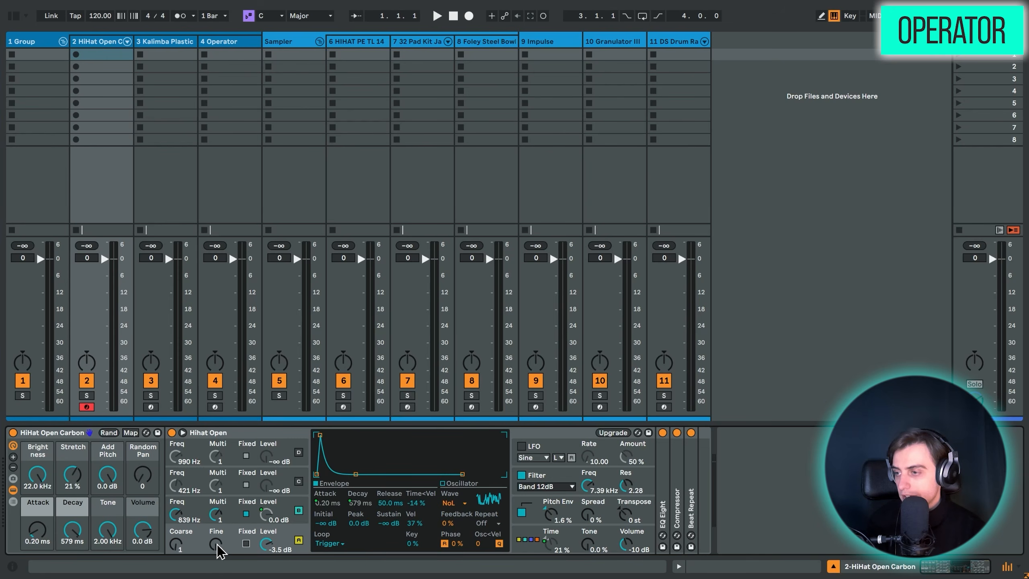
{"action": "left_click", "coordinate": [246, 543]}
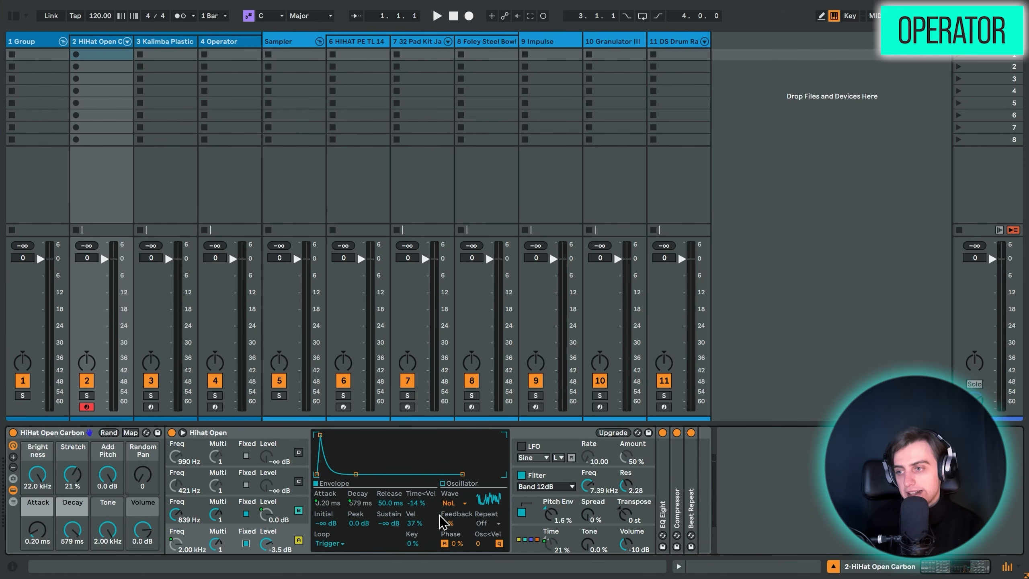
Switch oscillator A's waveform to User, return it to Noise Looped, and view the available waveforms again.
{"action": "left_click", "coordinate": [450, 504]}
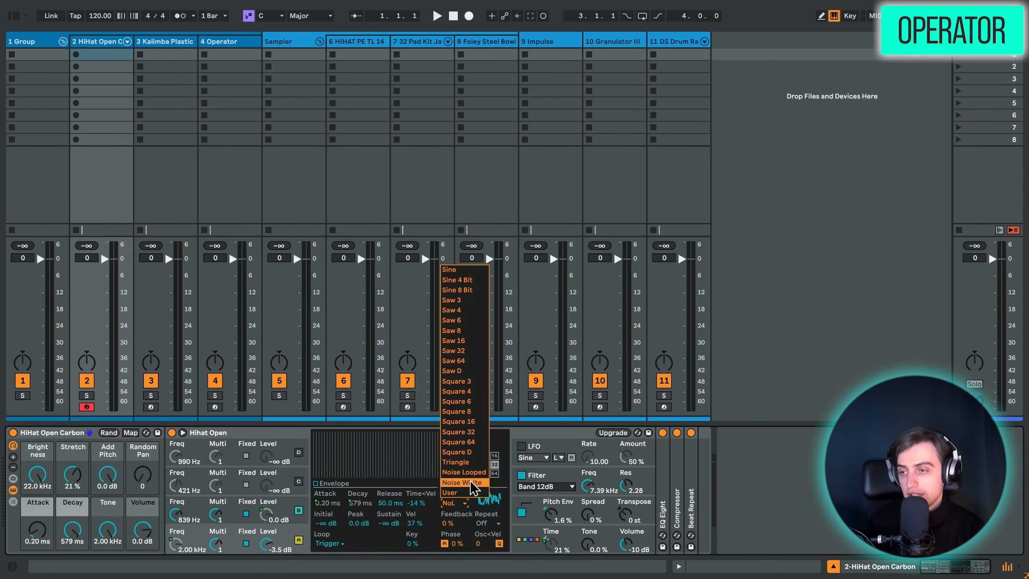
{"action": "left_click", "coordinate": [459, 492]}
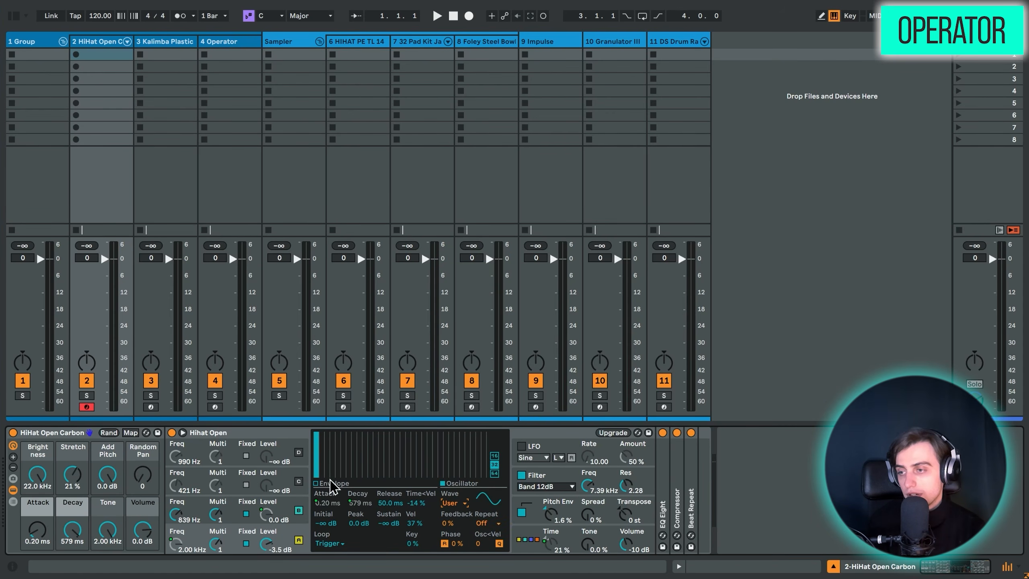
{"action": "left_click", "coordinate": [453, 503]}
{"action": "left_click", "coordinate": [459, 473]}
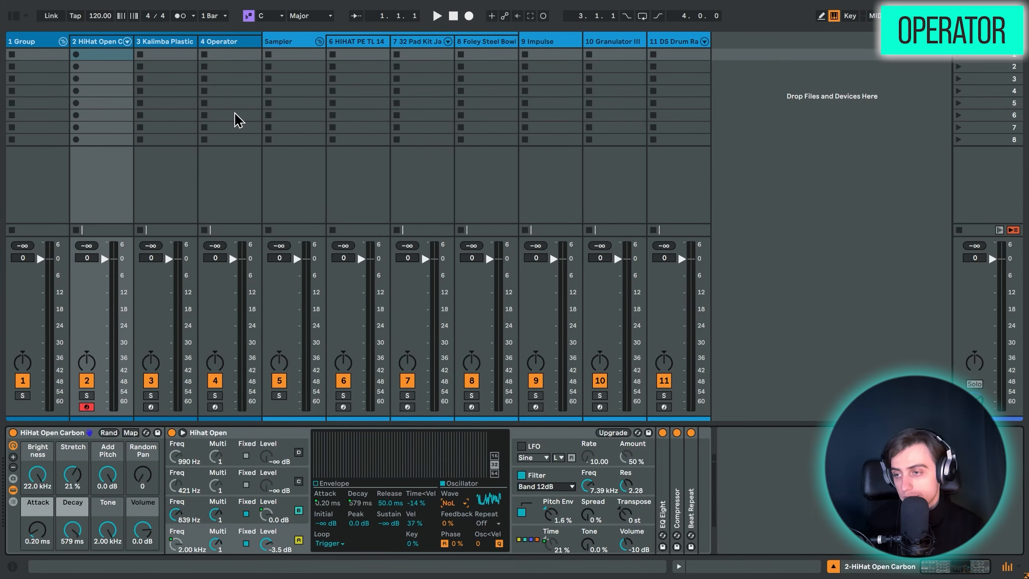
{"action": "left_click", "coordinate": [450, 502]}
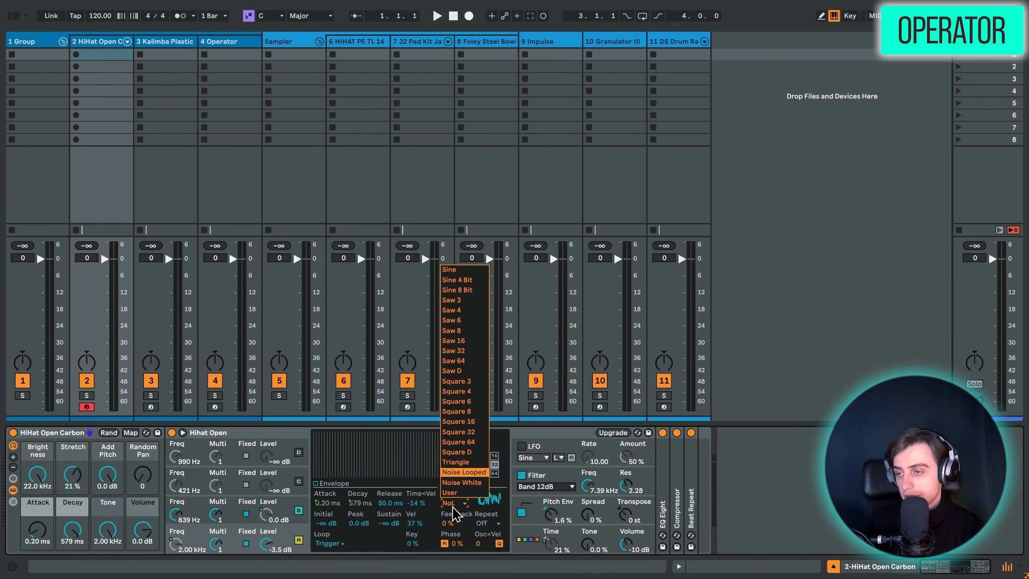
{"action": "left_click", "coordinate": [453, 507]}
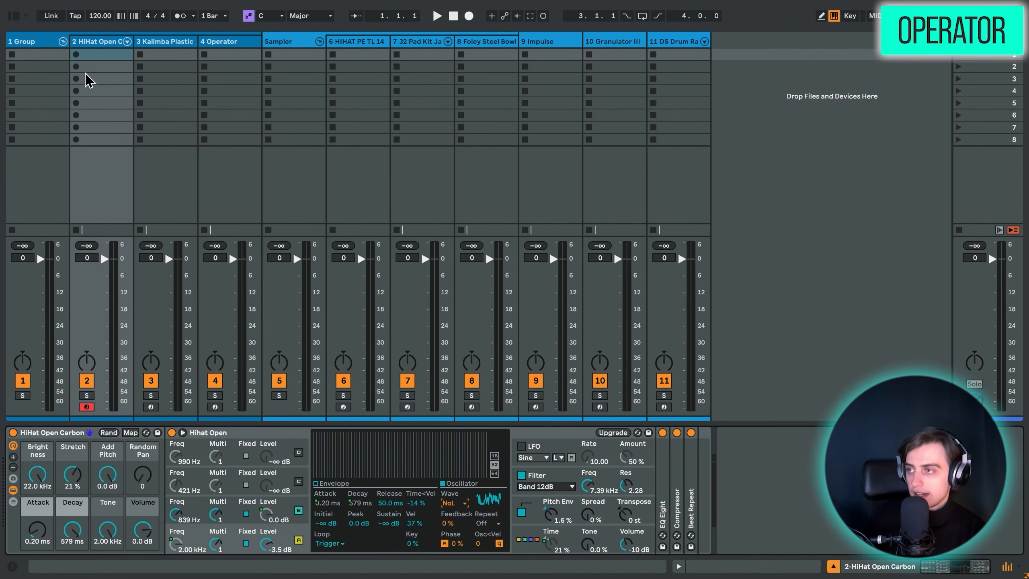
Lower the HiHat Open Carbon track's volume to -12.8 dB and show oscillator A's envelope.
{"action": "left_click", "coordinate": [107, 43]}
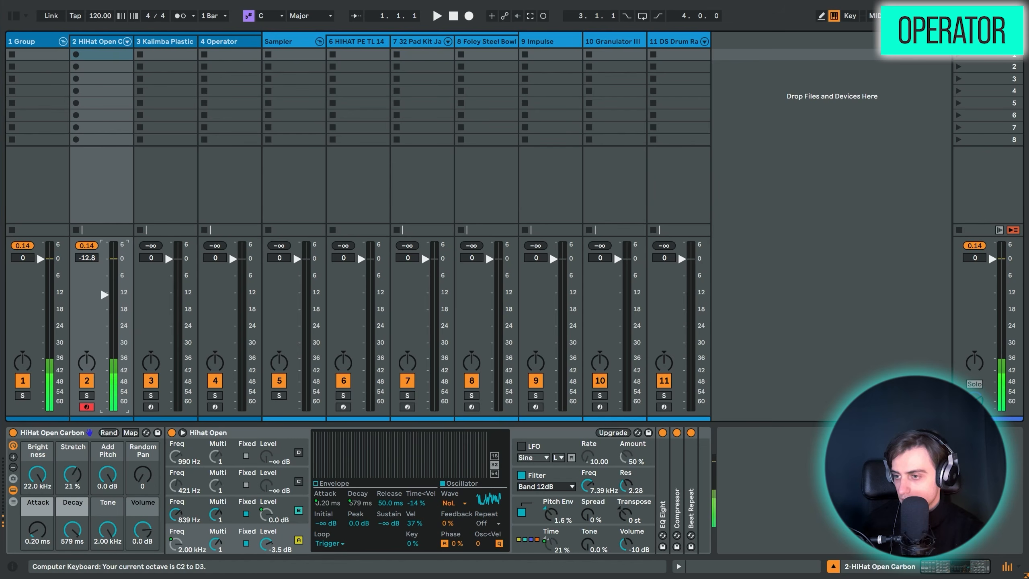
{"action": "left_click", "coordinate": [300, 536]}
{"action": "left_click", "coordinate": [326, 483]}
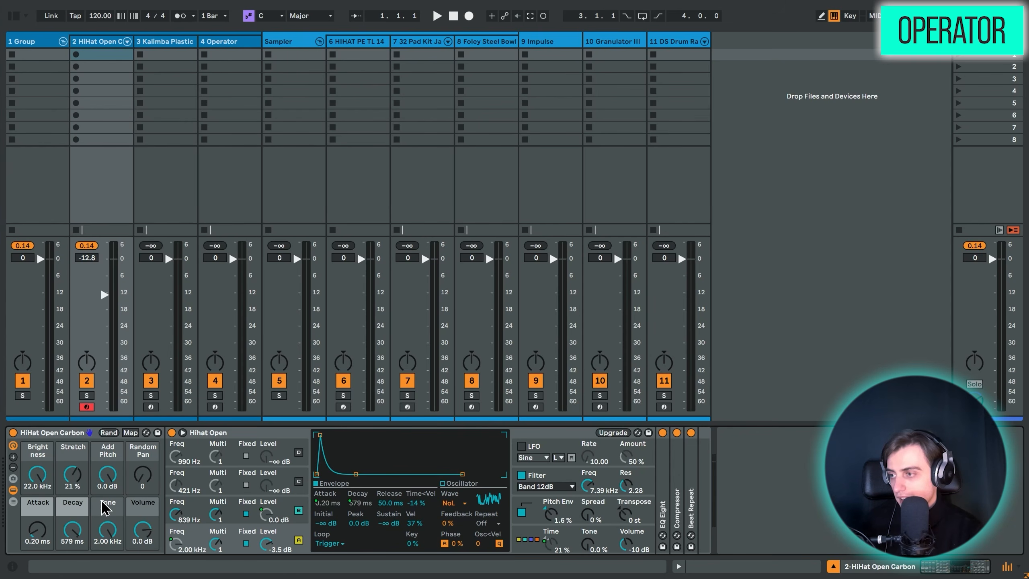
Set the HiHat rack macros to Brightness 9.55 kHz, Stretch -3 %, Attack 6.43 ms, Decay 112 ms and Random Pan 81.
{"action": "left_click_drag", "start_coordinate": [74, 529], "coordinate": [73, 551]}
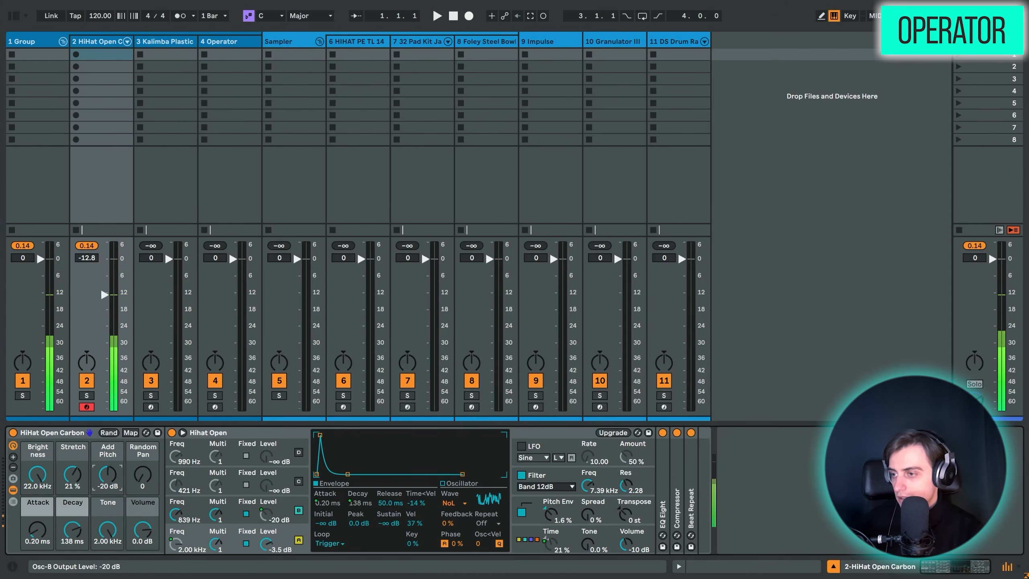
{"action": "mouse_move", "coordinate": [38, 474]}
{"action": "left_mouse_down"}
{"action": "mouse_move", "coordinate": [38, 555]}
{"action": "mouse_move", "coordinate": [38, 490]}
{"action": "left_mouse_up"}
{"action": "mouse_move", "coordinate": [72, 474]}
{"action": "left_mouse_down"}
{"action": "mouse_move", "coordinate": [72, 503]}
{"action": "mouse_move", "coordinate": [72, 468]}
{"action": "mouse_move", "coordinate": [73, 486]}
{"action": "left_mouse_up"}
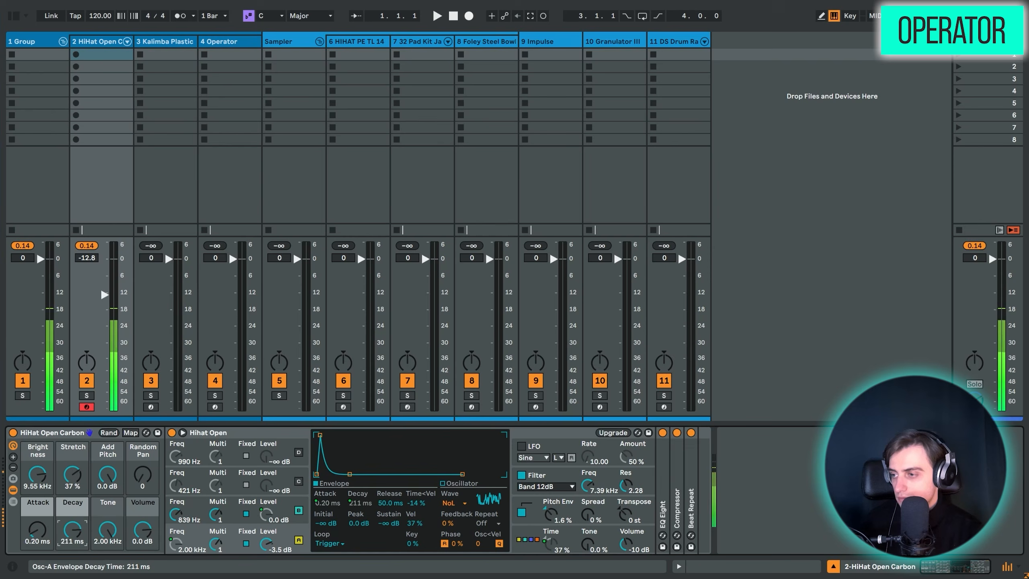
{"action": "left_click_drag", "start_coordinate": [37, 529], "coordinate": [68, 525]}
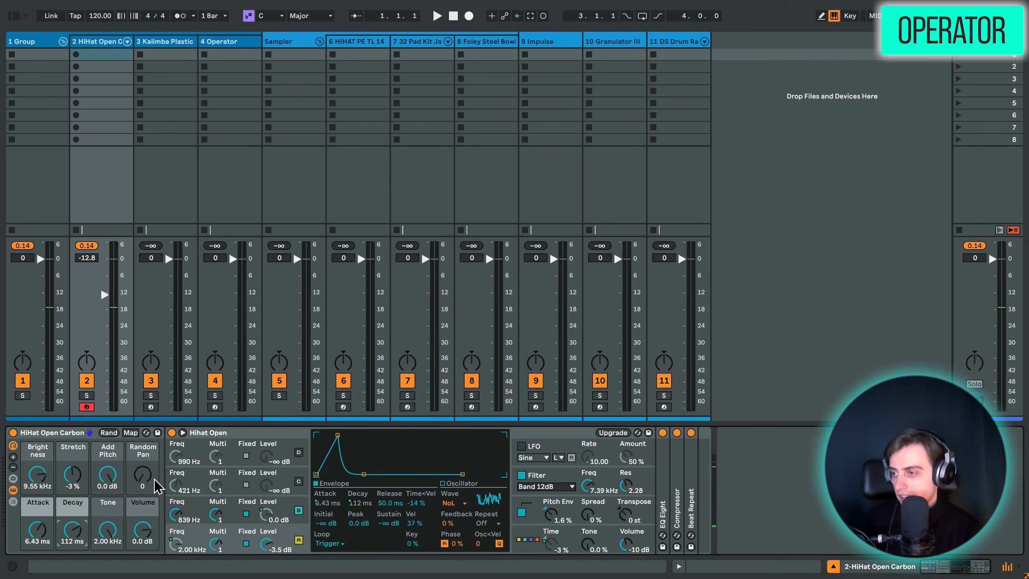
{"action": "left_click_drag", "start_coordinate": [143, 474], "coordinate": [143, 454]}
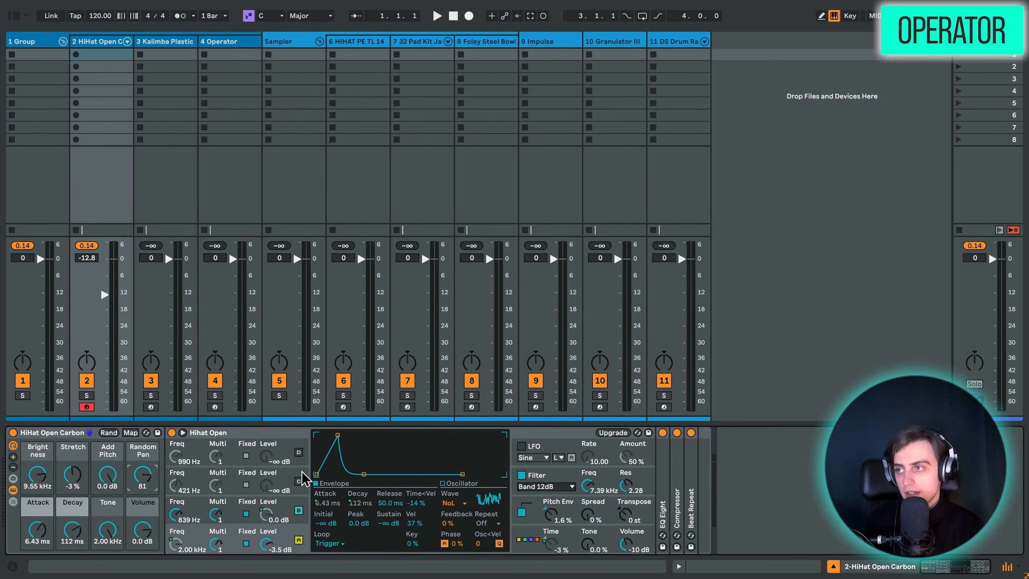
Select the Kalimba Plastic track and play a few notes to audition its sound.
{"action": "left_click", "coordinate": [159, 148]}
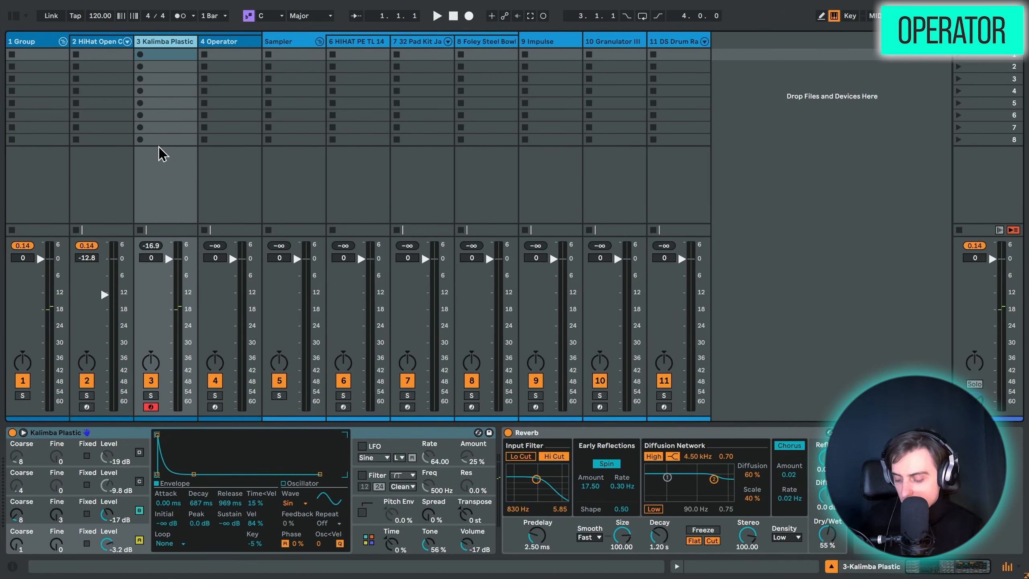
{"action": "key", "text": "x"}
{"action": "key", "text": "a"}
{"action": "key", "text": "d"}
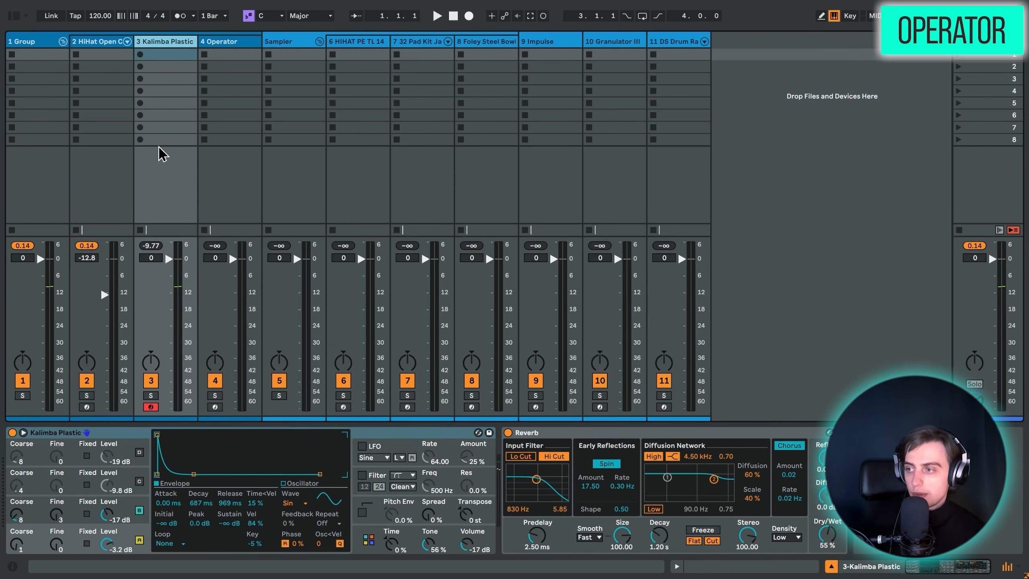
Select the Operator track, lower the computer keyboard's octave range to C2–D3 and play a note.
{"action": "left_click", "coordinate": [206, 42]}
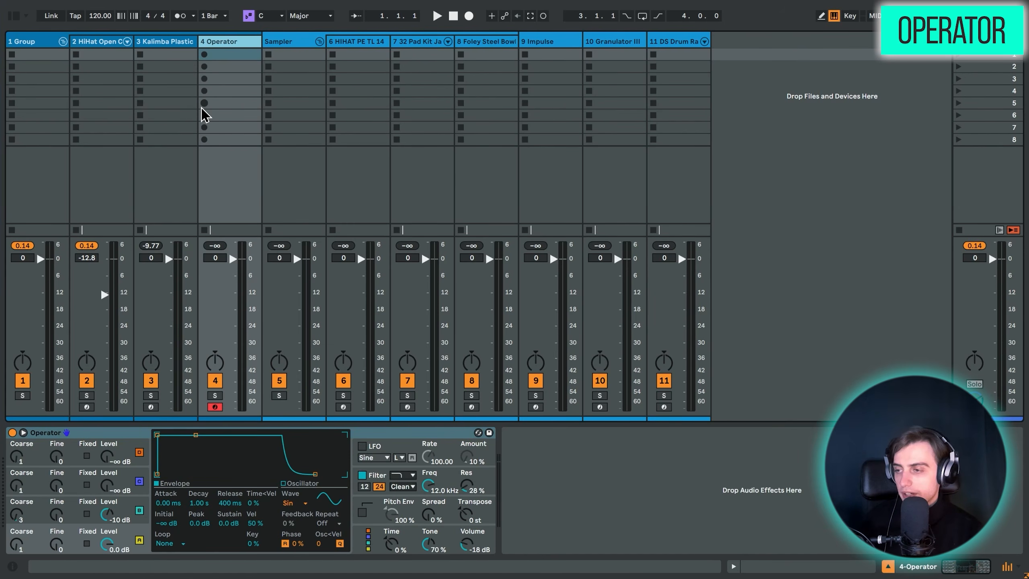
{"action": "key", "text": "z"}
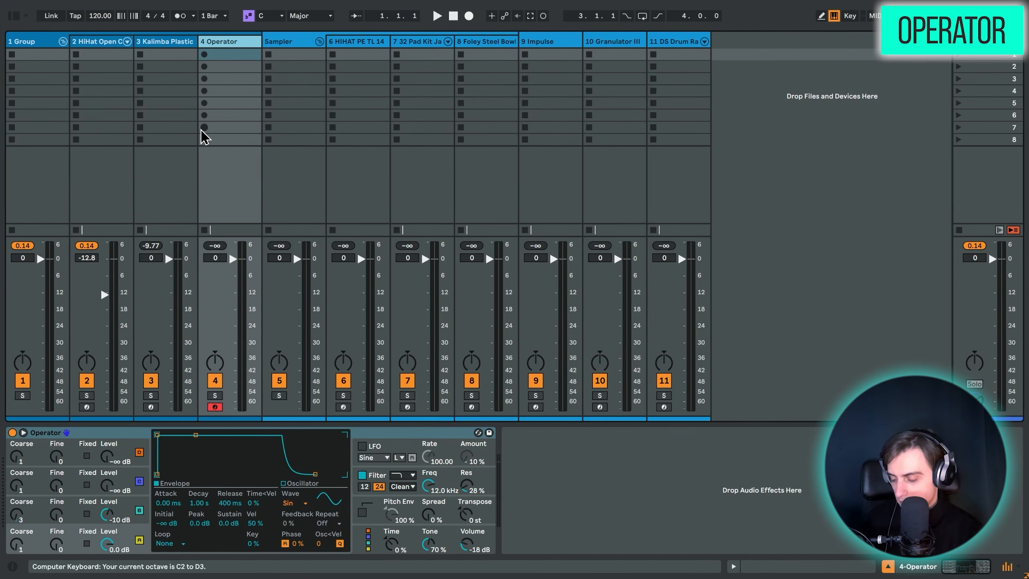
{"action": "key", "text": "a"}
Silence oscillator B by setting its level to -∞ dB and play notes to hear oscillator A alone.
{"action": "double_click", "coordinate": [105, 517]}
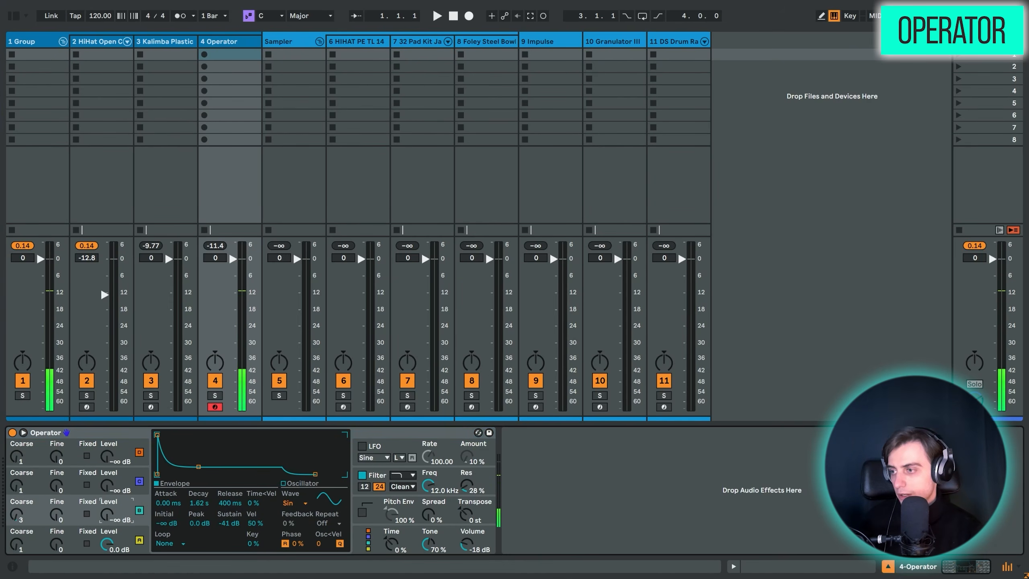
{"action": "left_click", "coordinate": [142, 531]}
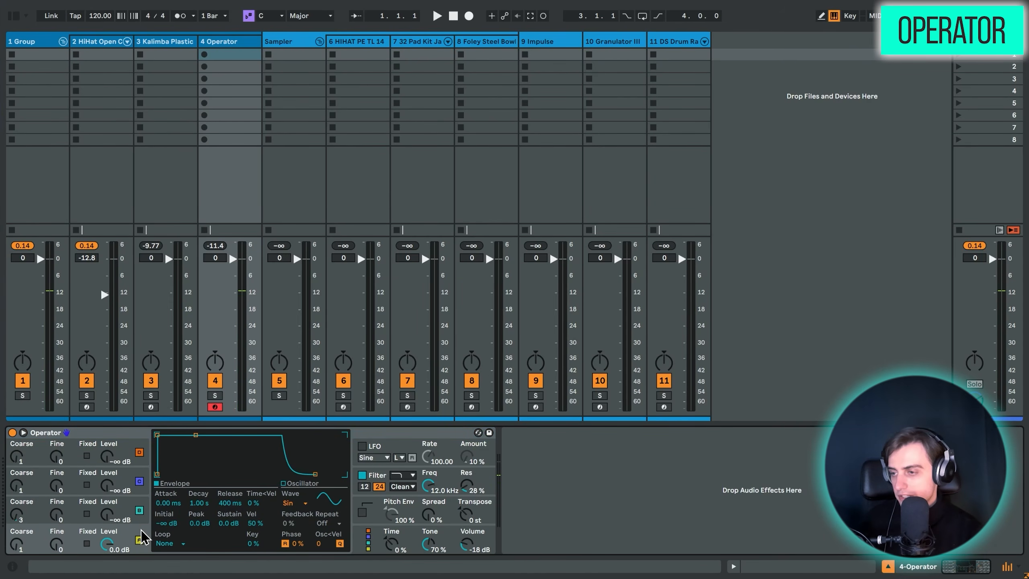
{"action": "key", "text": "a"}
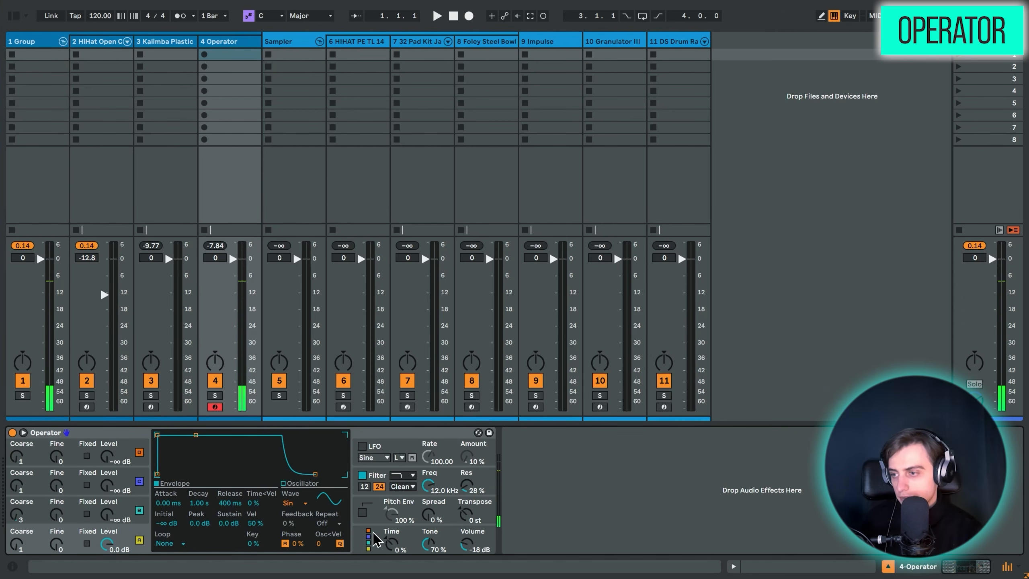
{"action": "key", "text": "a"}
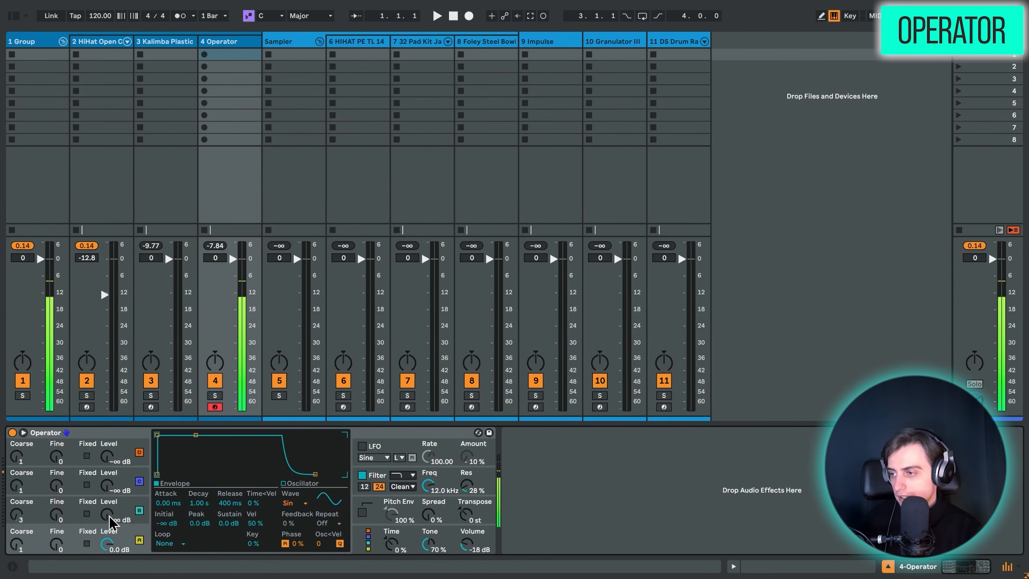
Vary oscillator B's level and Coarse ratio while listening, ending with Coarse at 3 and the level at -19 dB.
{"action": "left_click_drag", "start_coordinate": [116, 522], "coordinate": [116, 515]}
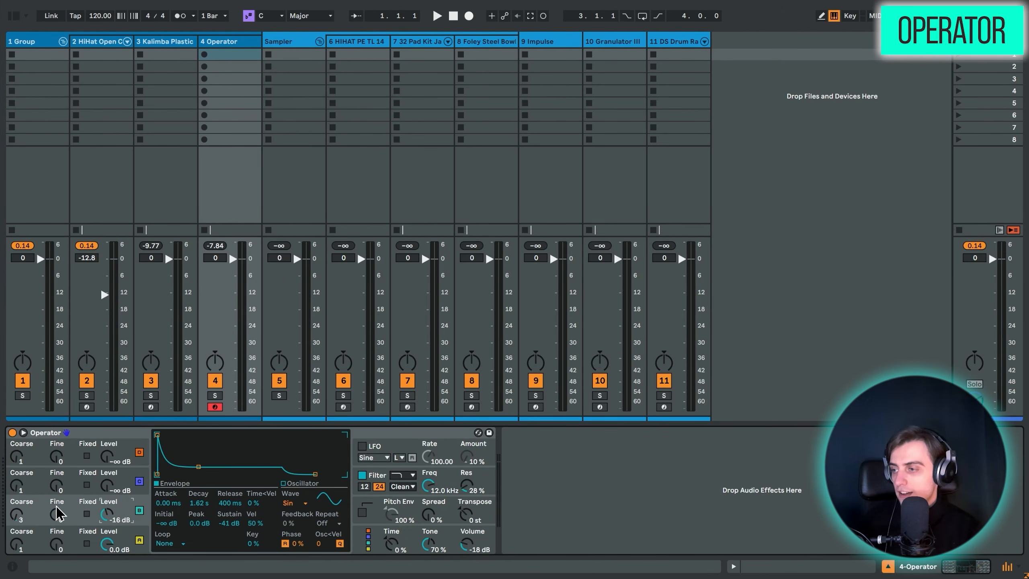
{"action": "left_click_drag", "start_coordinate": [18, 516], "coordinate": [25, 527]}
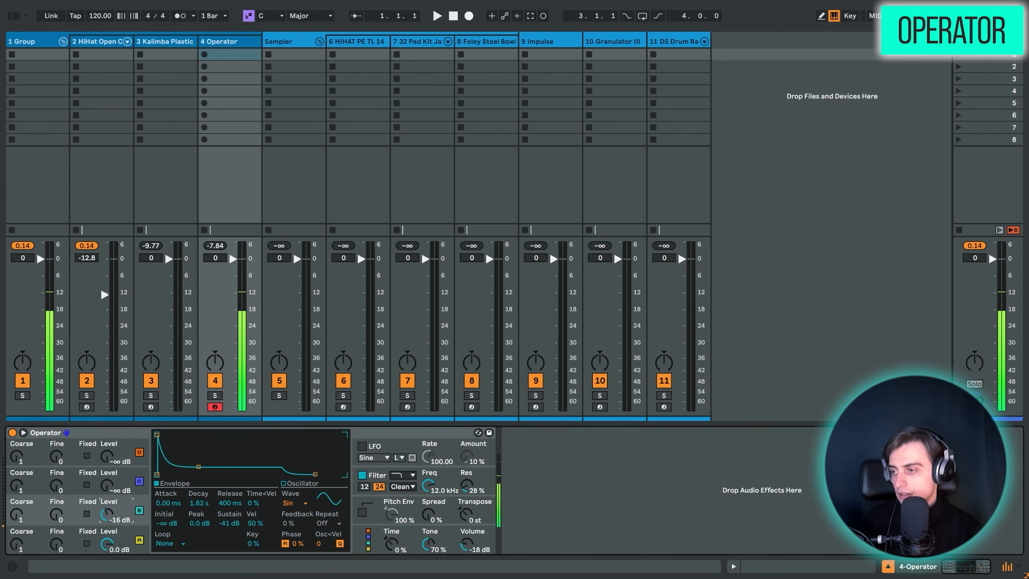
{"action": "left_click_drag", "start_coordinate": [112, 515], "coordinate": [111, 505]}
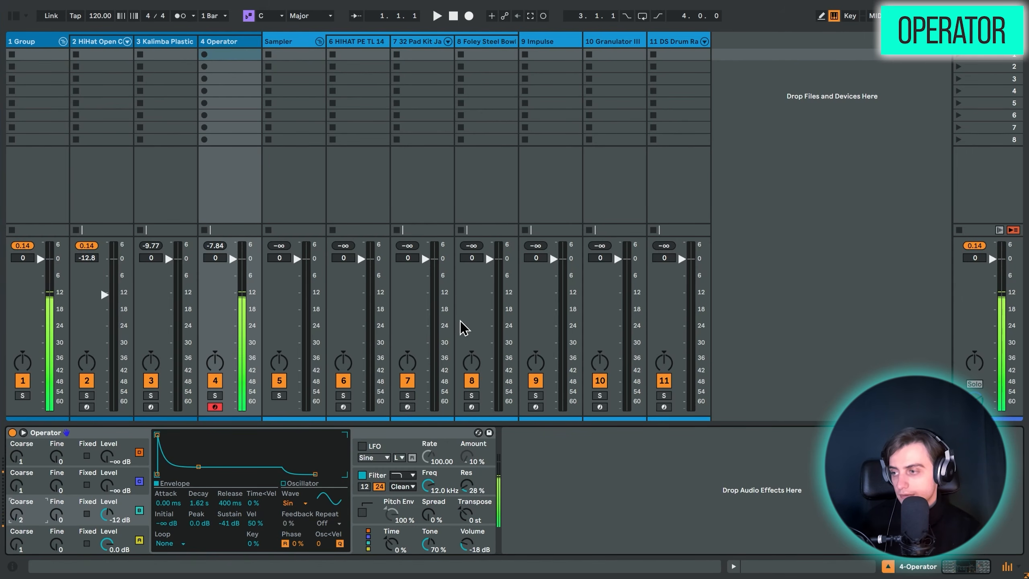
{"action": "key", "text": "Up"}
{"action": "key", "text": "Up"}
{"action": "left_click", "coordinate": [111, 515]}
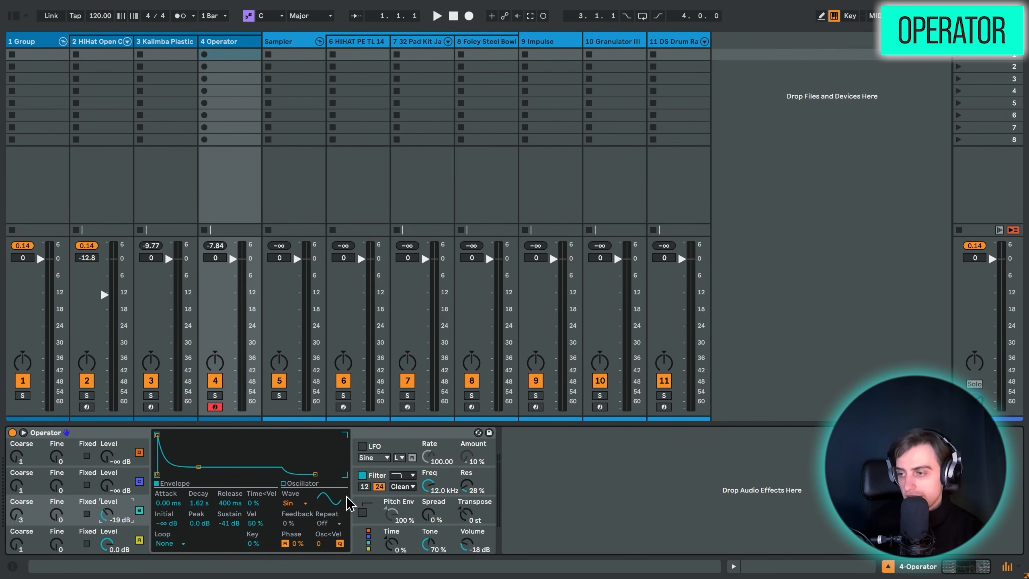
Look through the waveform options for Operator's oscillator B without changing its sine wave.
{"action": "left_click", "coordinate": [296, 506]}
{"action": "left_click", "coordinate": [296, 507]}
{"action": "left_click", "coordinate": [297, 508]}
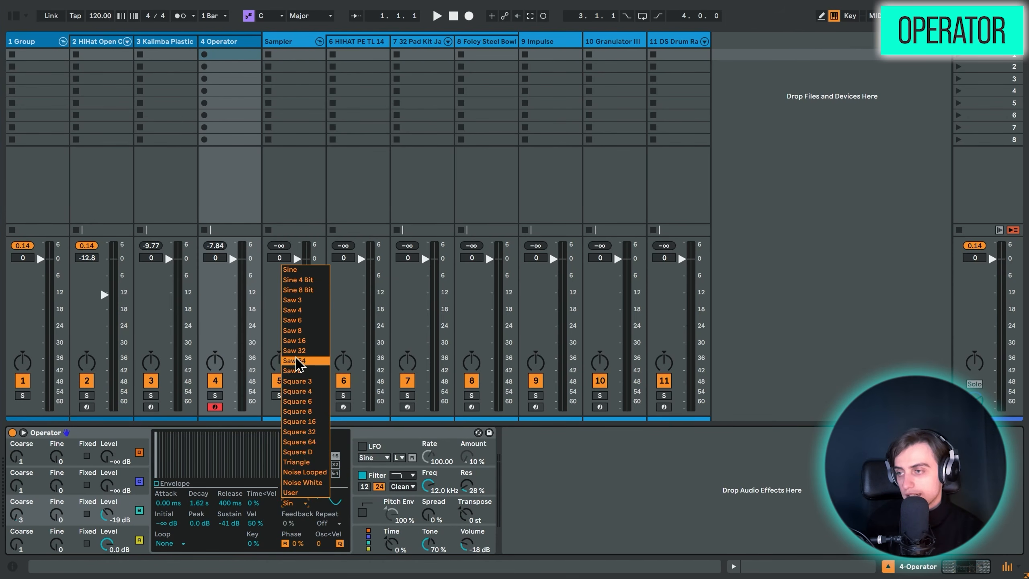
{"action": "left_click", "coordinate": [296, 512]}
{"action": "left_click", "coordinate": [535, 513]}
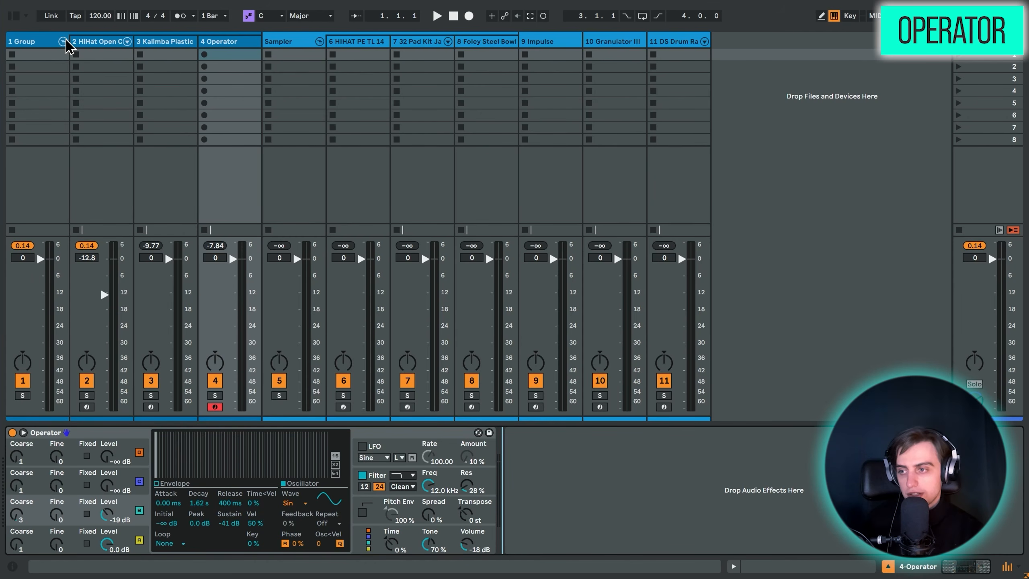
View Operator's filter, LFO and pitch envelope settings in its central display.
{"action": "left_click", "coordinate": [375, 477]}
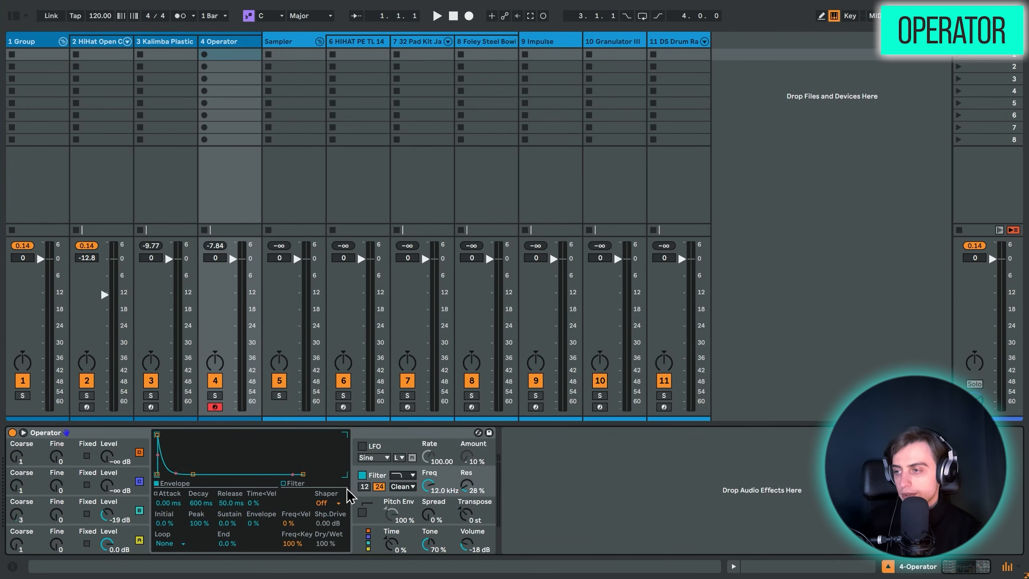
{"action": "left_click", "coordinate": [381, 447]}
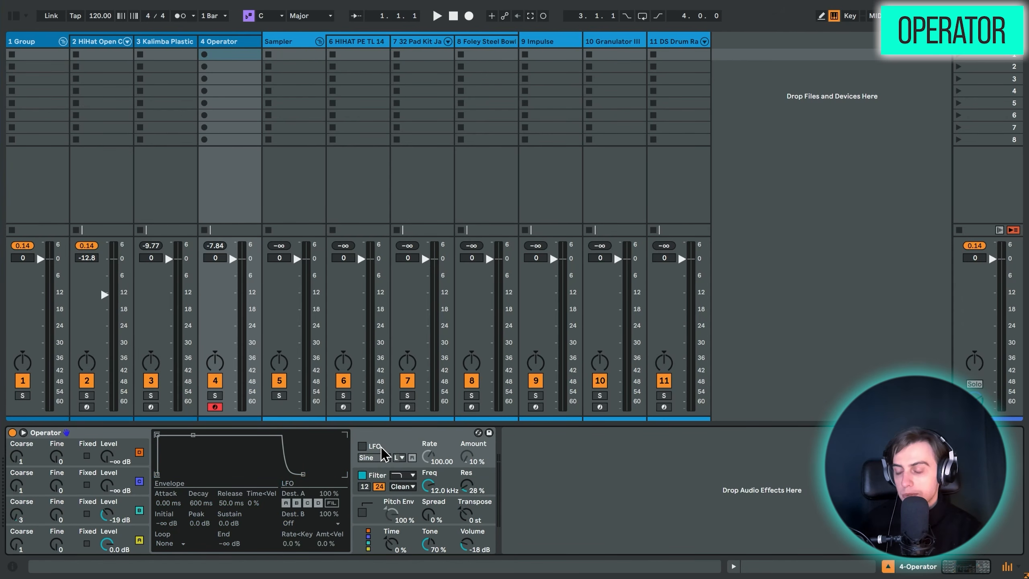
{"action": "left_click", "coordinate": [383, 514]}
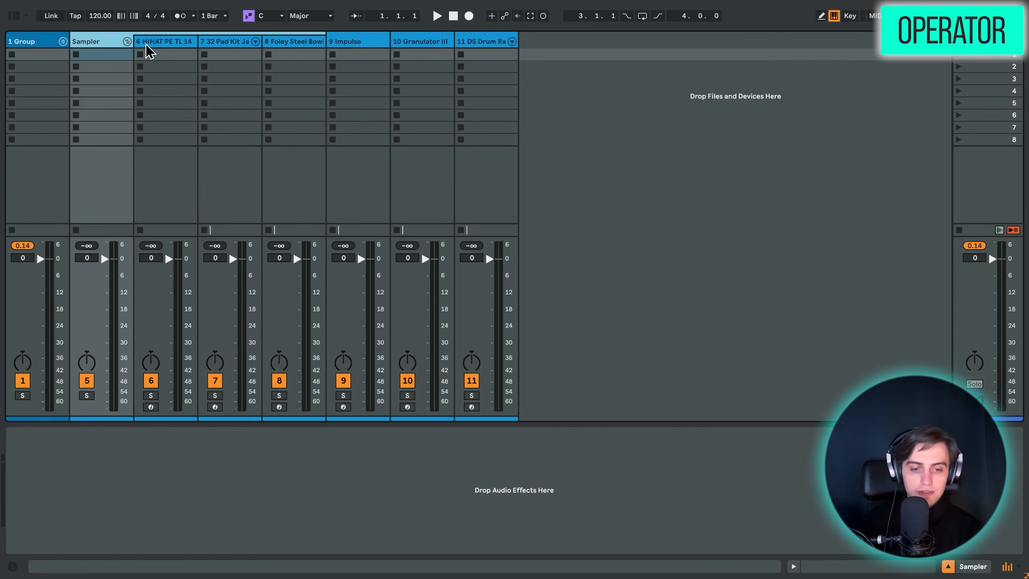
Select the HIHAT PE TL 14 track and its Sampler device.
{"action": "left_click", "coordinate": [146, 44]}
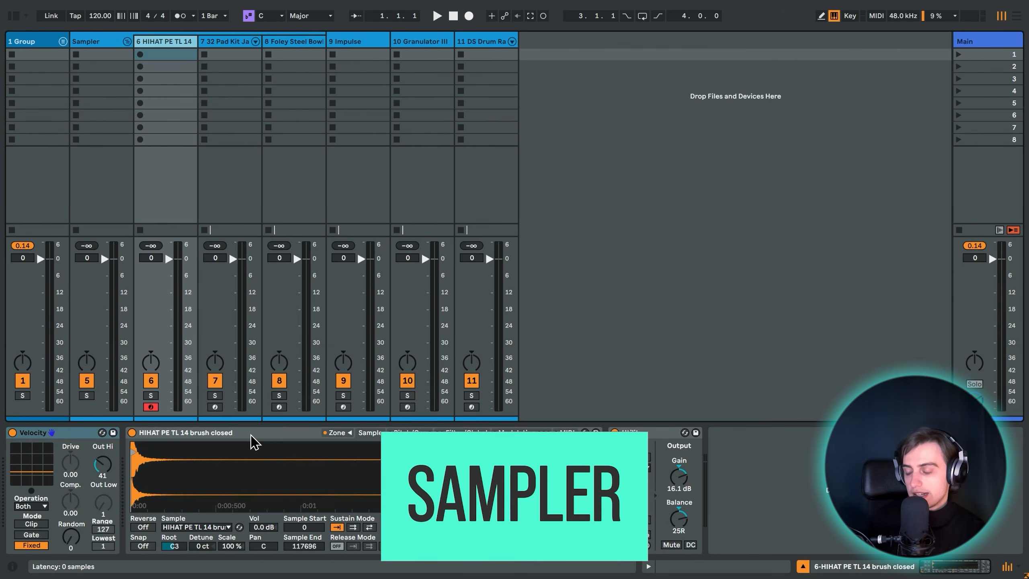
{"action": "left_click", "coordinate": [252, 436]}
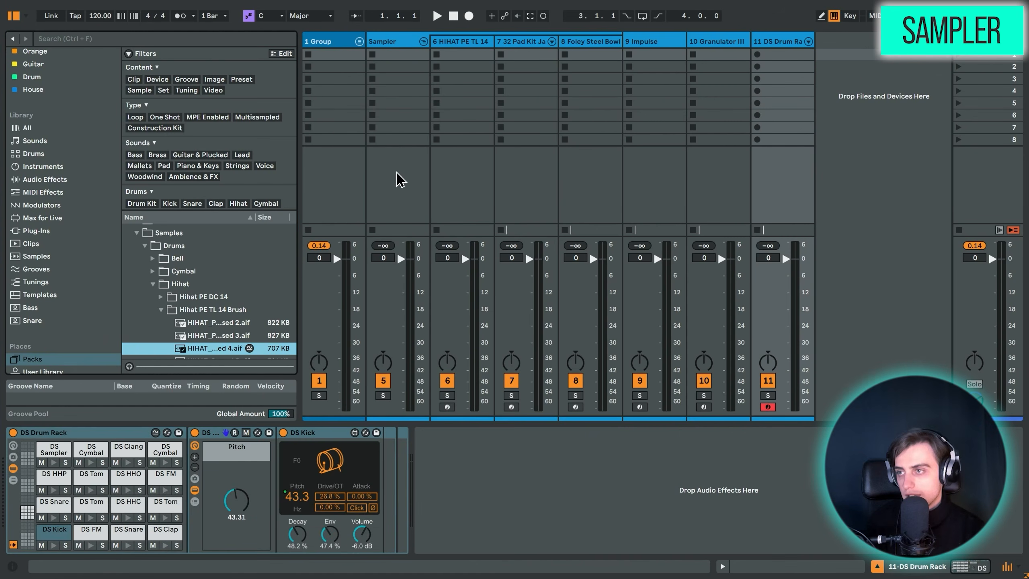
Load the sample HIHAT_PE_TL_14_brush_closed 4 into Simpler on a new MIDI track and set its gain to 24 dB.
{"action": "key", "text": "ctrl+shift+t"}
{"action": "left_click_drag", "start_coordinate": [205, 350], "coordinate": [239, 500]}
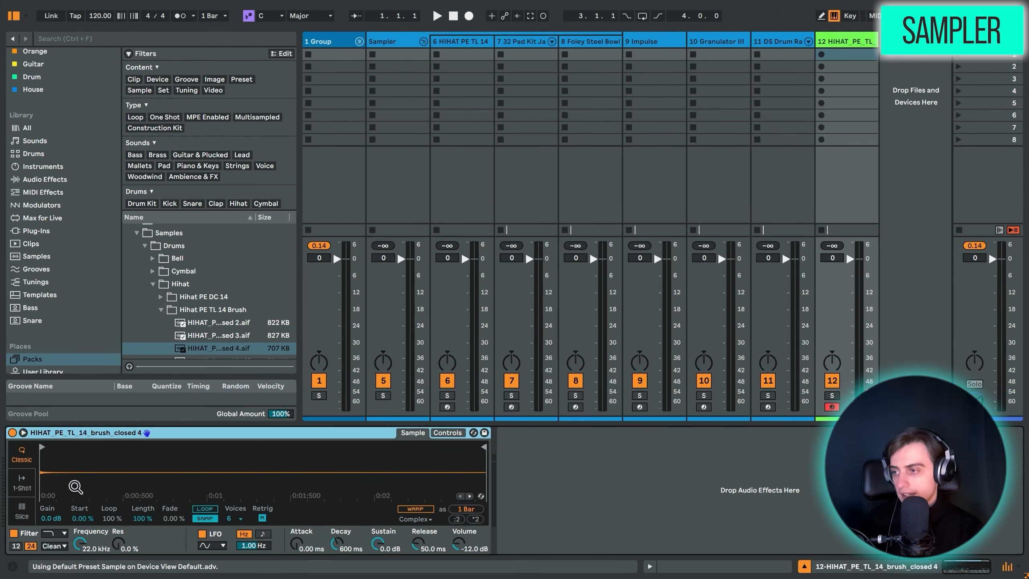
{"action": "left_click_drag", "start_coordinate": [57, 521], "coordinate": [57, 466]}
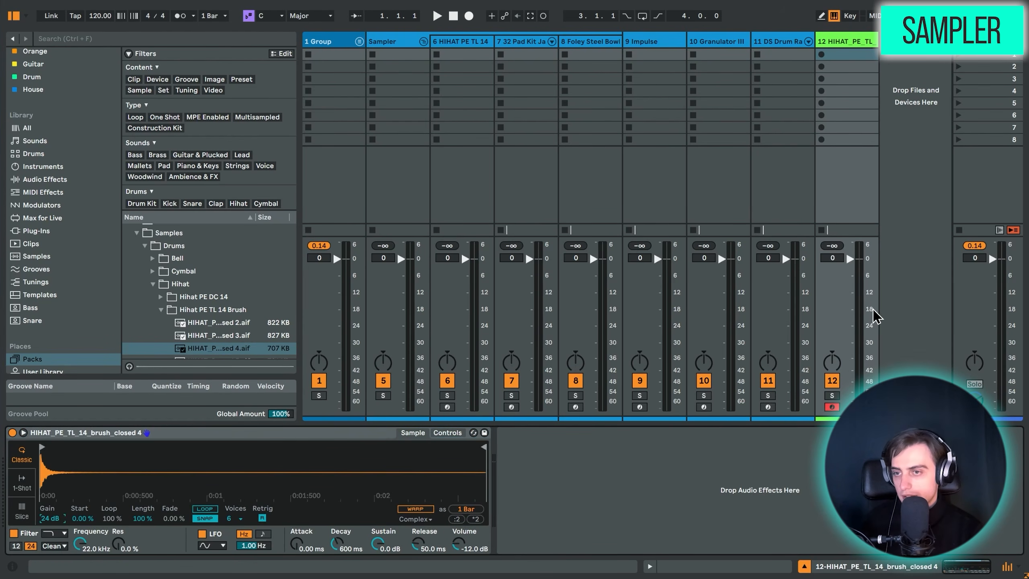
Audition the hi-hat sample in two neighbouring octaves and inspect Simpler's Controls and Sample views.
{"action": "key", "text": "a"}
{"action": "key", "text": "z"}
{"action": "key", "text": "a"}
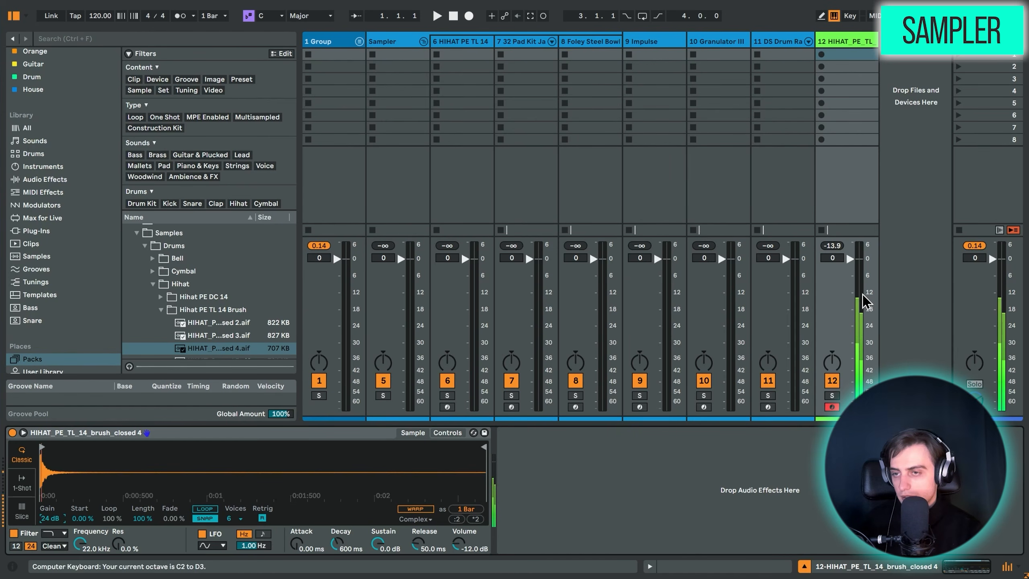
{"action": "key", "text": "x"}
{"action": "key", "text": "a"}
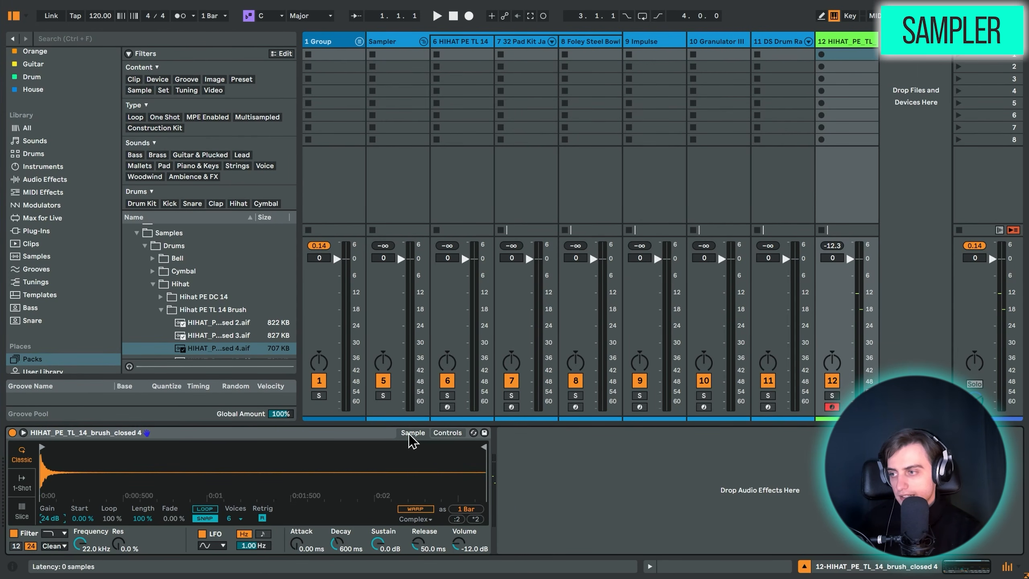
{"action": "left_click", "coordinate": [446, 434]}
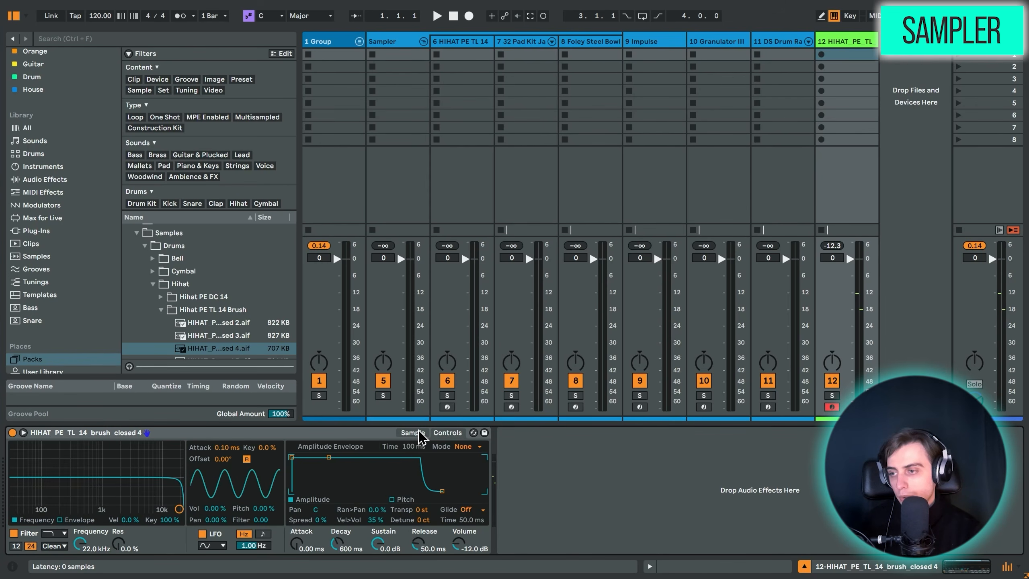
{"action": "left_click", "coordinate": [418, 432]}
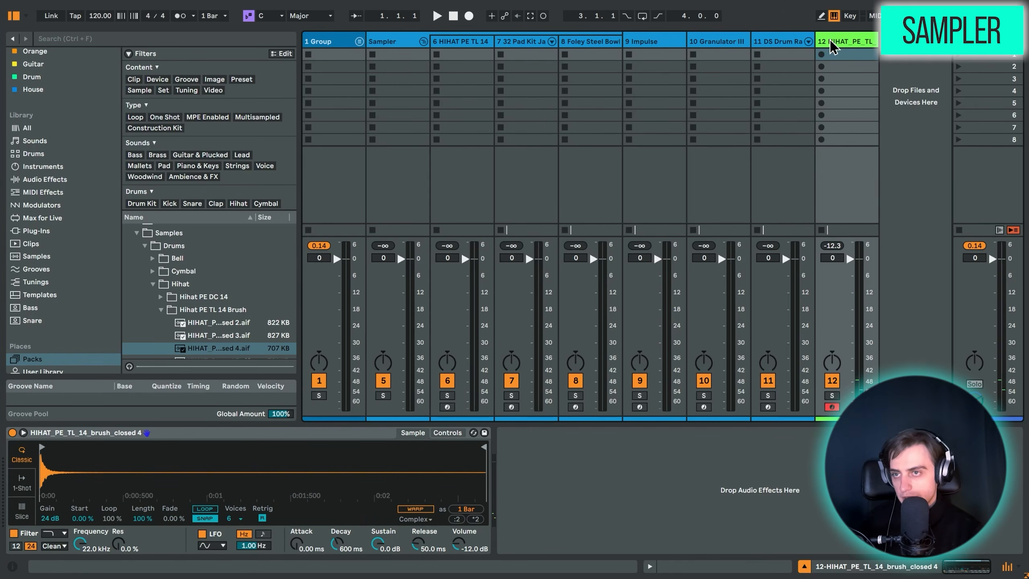
Convert the new hi-hat track's Simpler to Sampler.
{"action": "key", "text": "Delete"}
{"action": "right_click", "coordinate": [284, 434]}
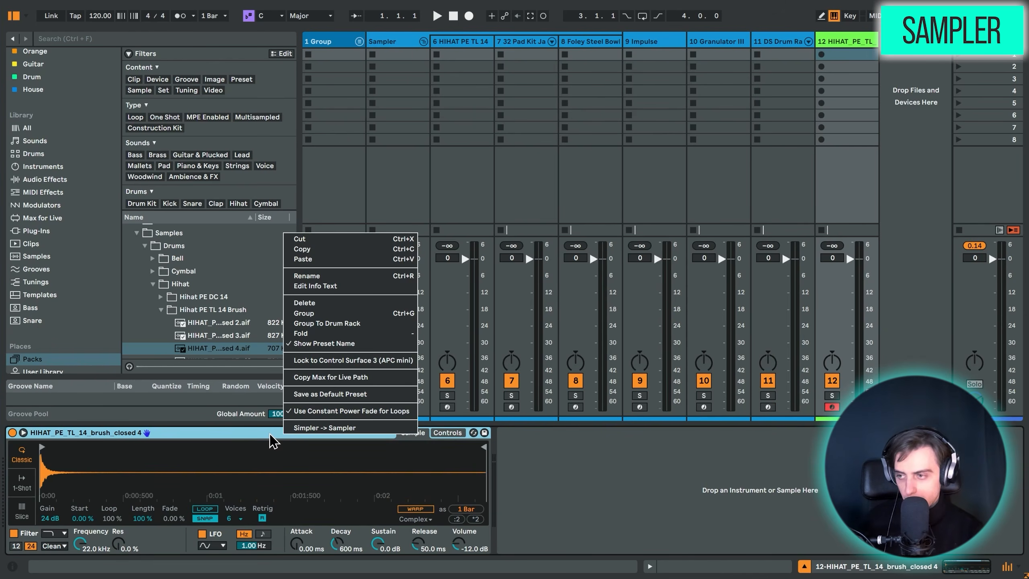
{"action": "left_click", "coordinate": [271, 434]}
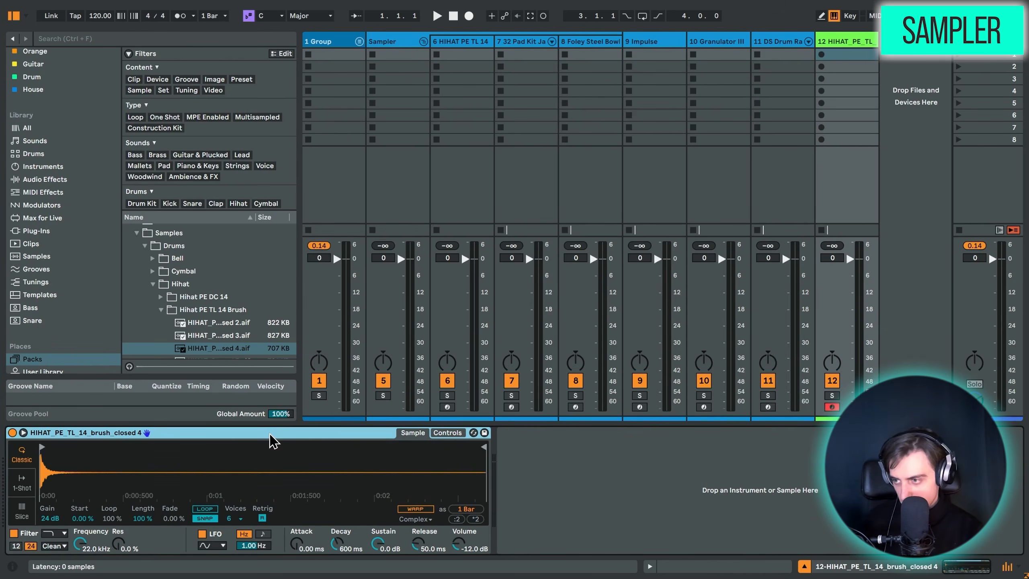
{"action": "right_click", "coordinate": [271, 432]}
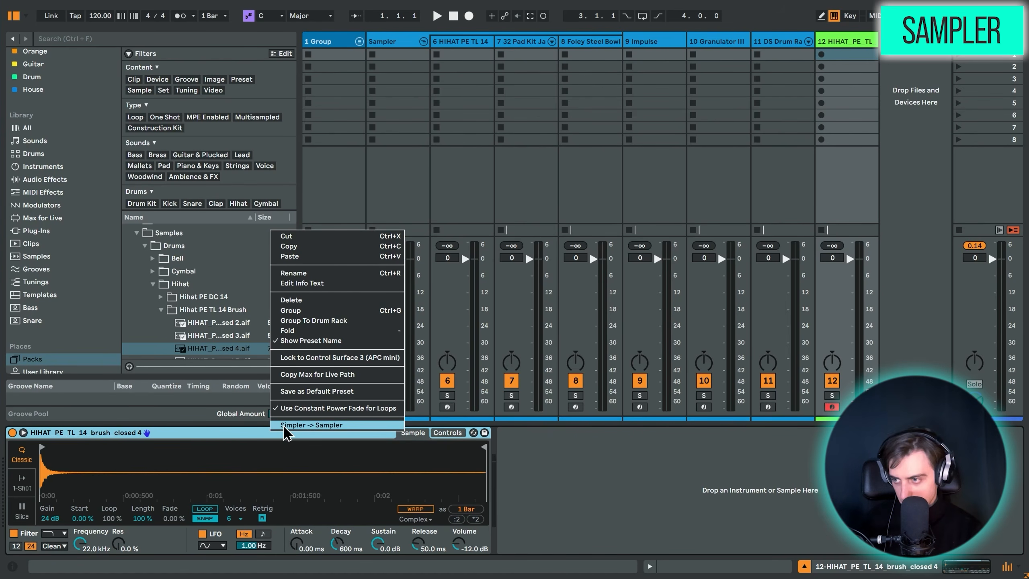
{"action": "left_click", "coordinate": [286, 426]}
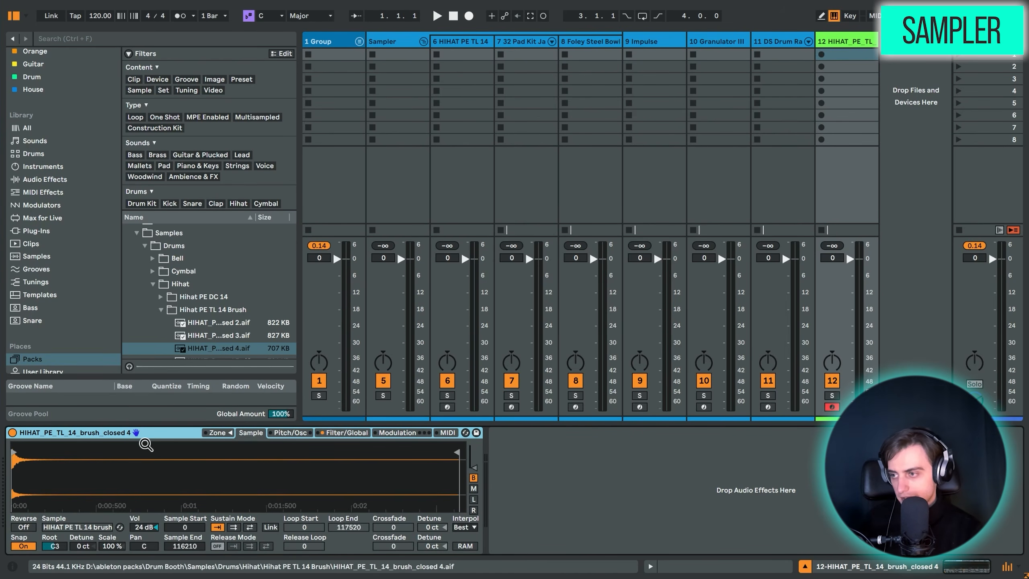
Show Sampler's zone editor and reduce its height so the track list shows above it.
{"action": "left_click", "coordinate": [231, 433]}
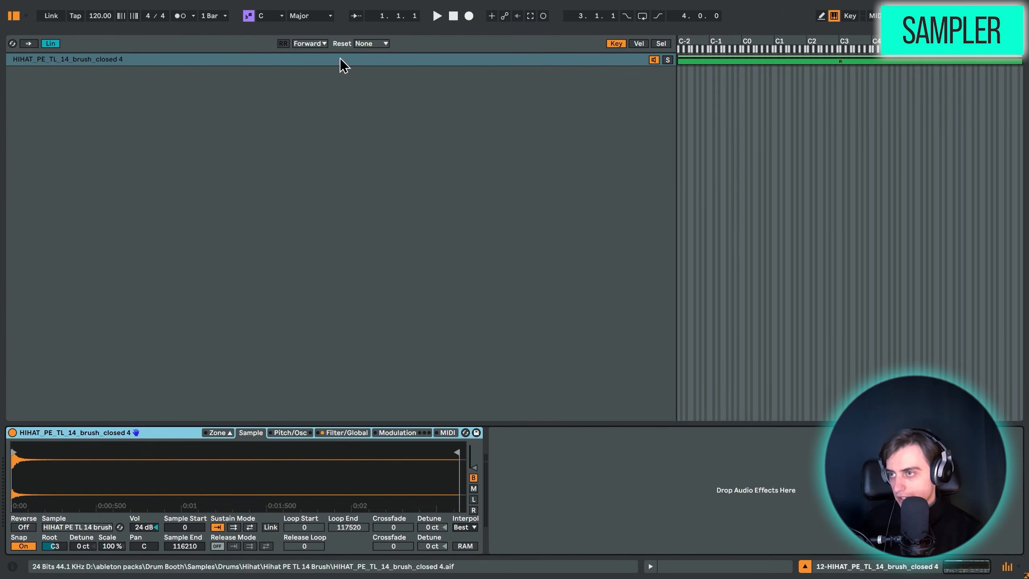
{"action": "left_click_drag", "start_coordinate": [420, 33], "coordinate": [379, 184]}
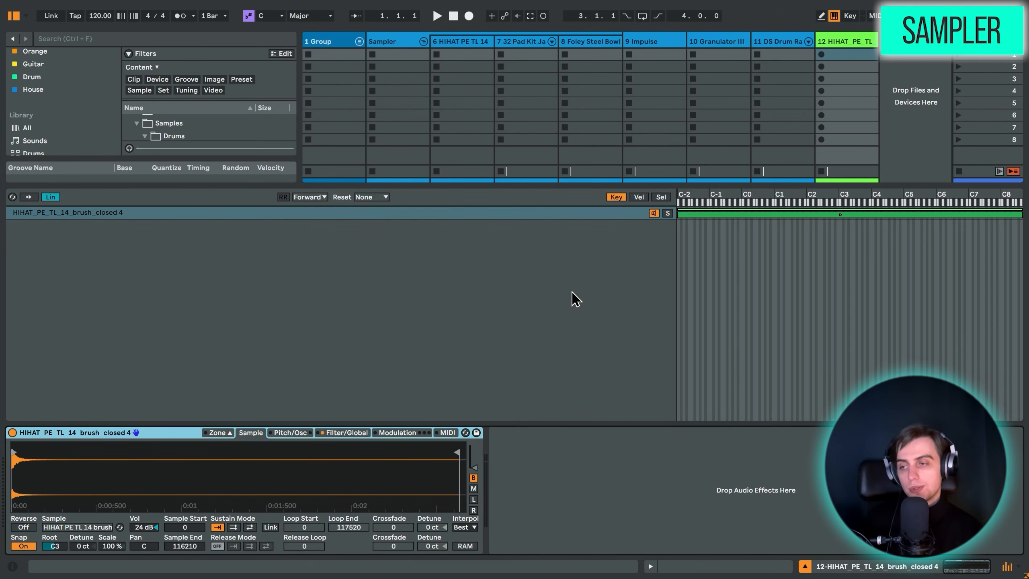
Delete track 12 with the single brush closed 4 sample.
{"action": "left_click", "coordinate": [829, 51]}
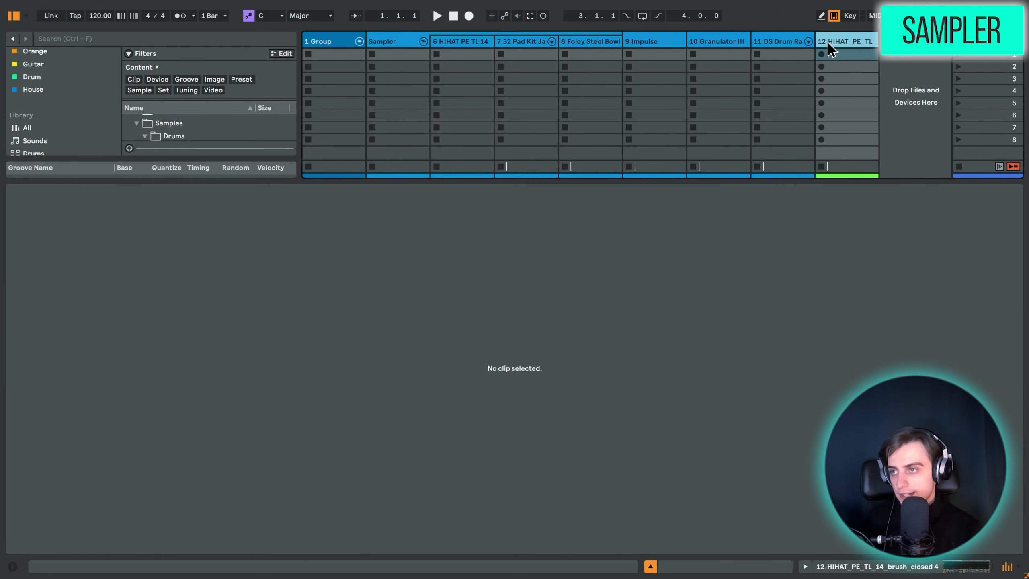
{"action": "key", "text": "Delete"}
Show the velocity zones of the HIHAT PE TL 14 track's Sampler and set the Velocity device's Out Hi to 120.
{"action": "double_click", "coordinate": [476, 42]}
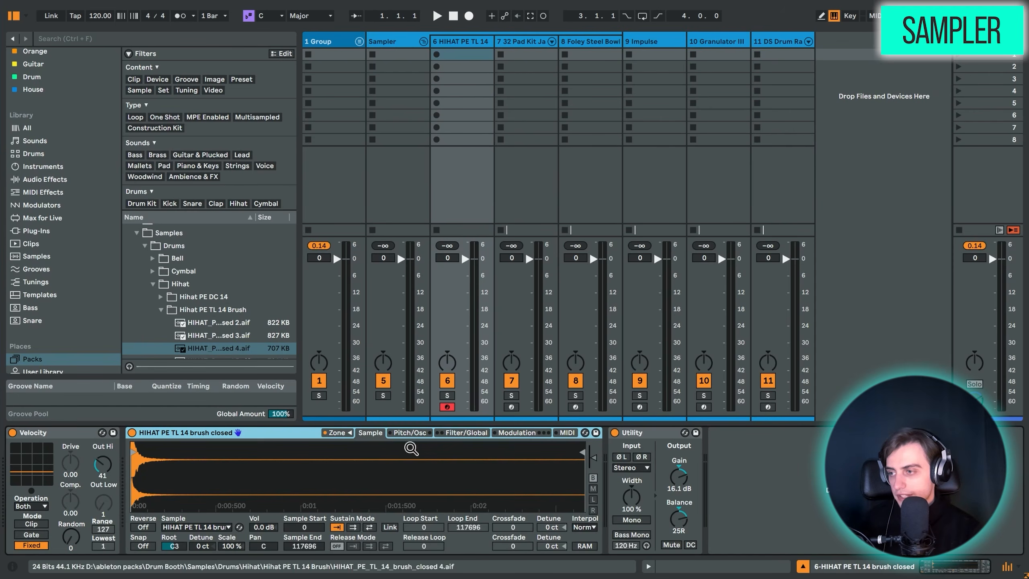
{"action": "left_click", "coordinate": [336, 432]}
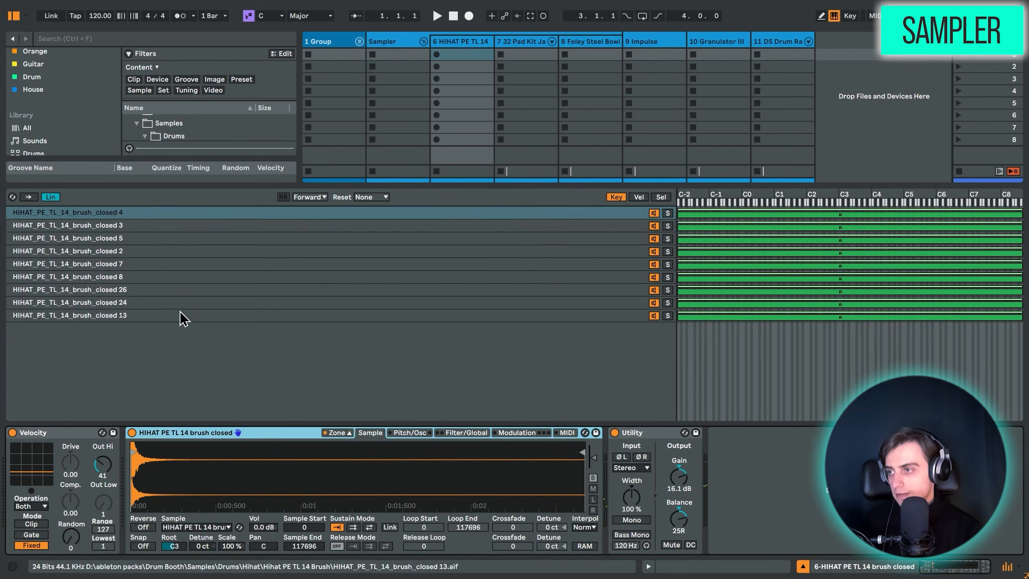
{"action": "left_click_drag", "start_coordinate": [103, 464], "coordinate": [102, 414]}
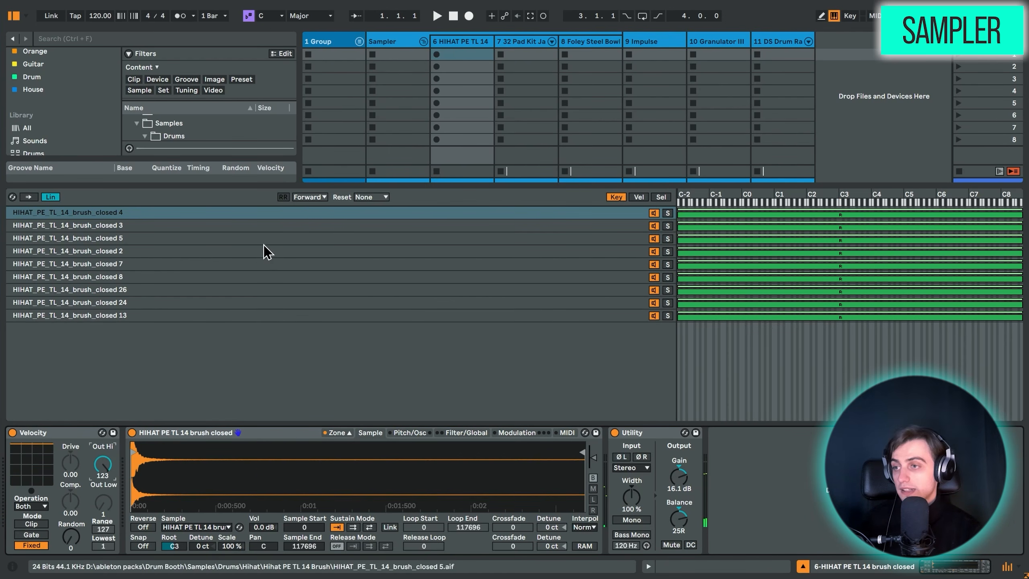
{"action": "left_click", "coordinate": [638, 197]}
{"action": "mouse_move", "coordinate": [102, 471]}
{"action": "left_mouse_down"}
{"action": "mouse_move", "coordinate": [103, 509]}
{"action": "mouse_move", "coordinate": [103, 472]}
{"action": "left_mouse_up"}
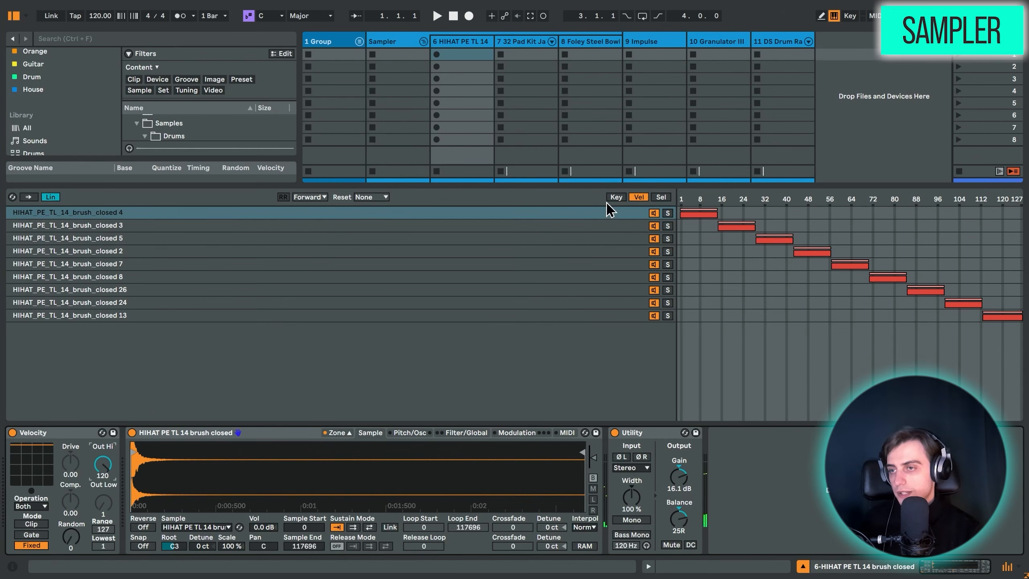
Compare the key zones with the velocity zones and distribute the hi-hat samples' velocity ranges equally.
{"action": "left_click", "coordinate": [616, 197]}
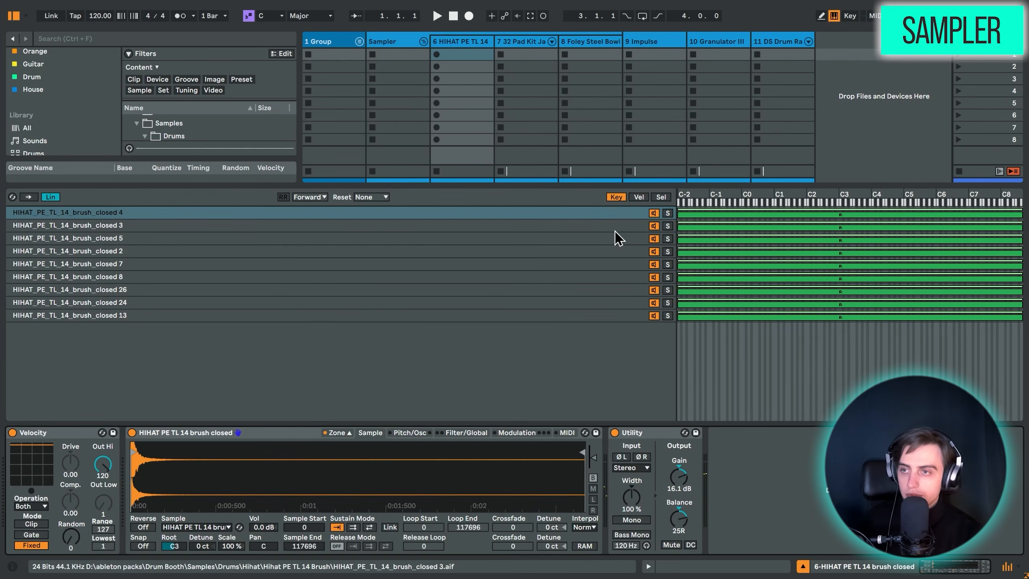
{"action": "left_click", "coordinate": [639, 197]}
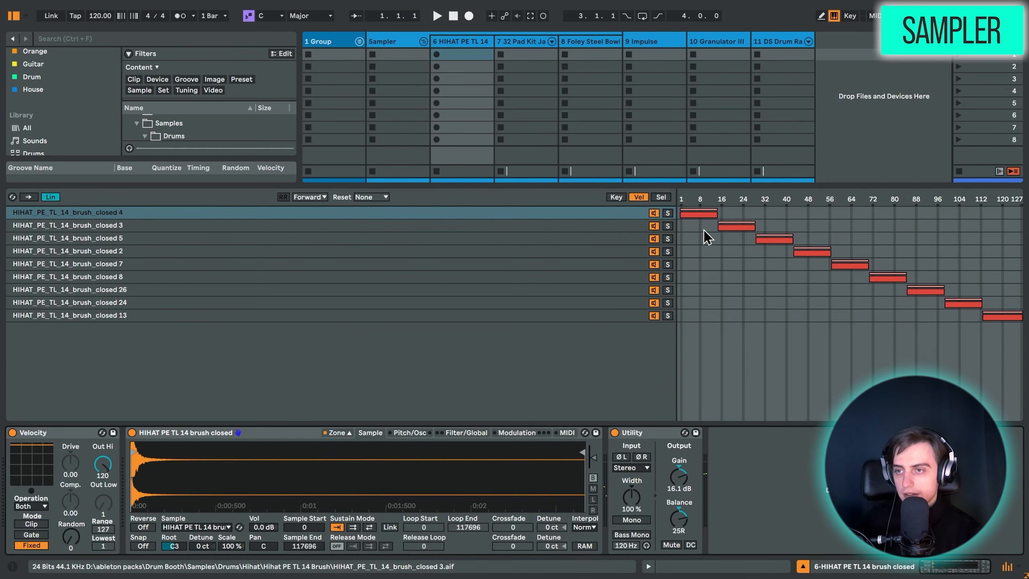
{"action": "right_click", "coordinate": [786, 204]}
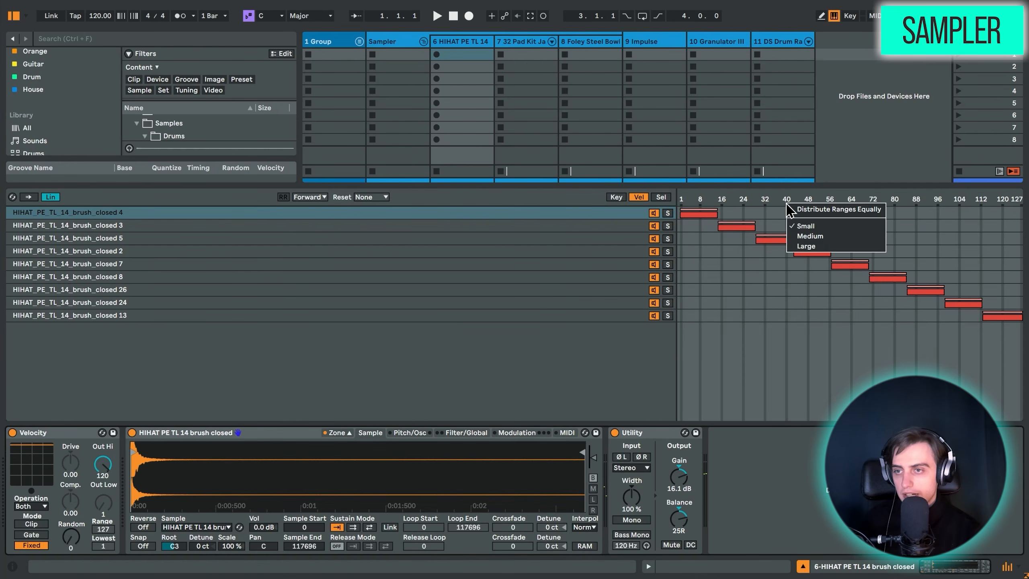
{"action": "left_click", "coordinate": [806, 210]}
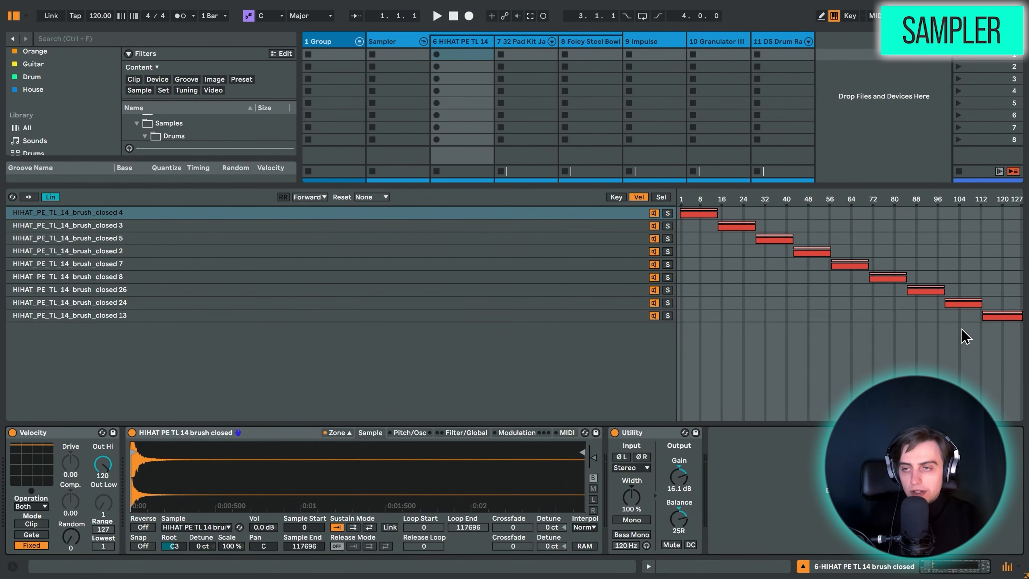
Try distributing the hi-hat samples' key ranges equally, and undo the distribution.
{"action": "left_click", "coordinate": [616, 197]}
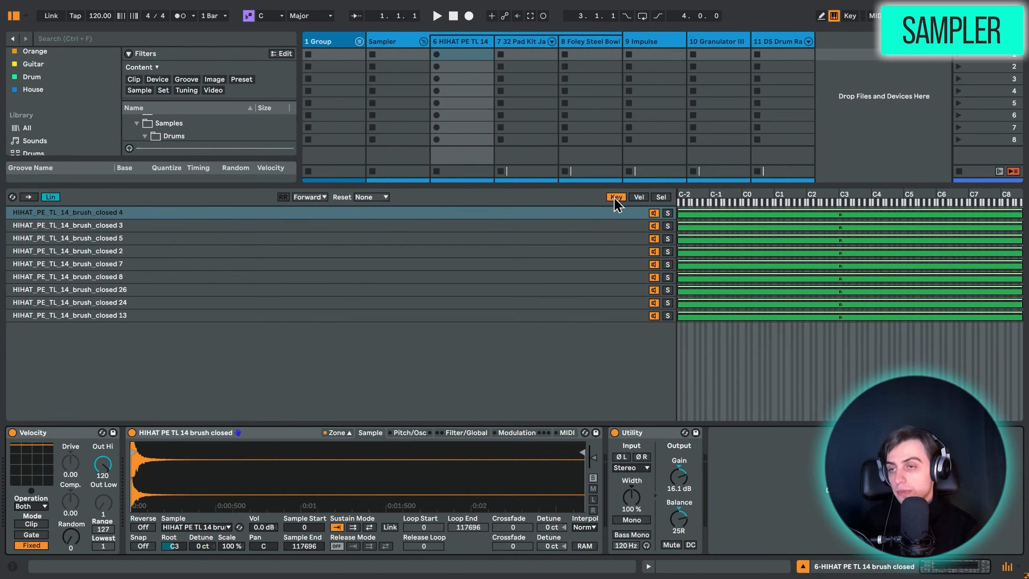
{"action": "right_click", "coordinate": [684, 190]}
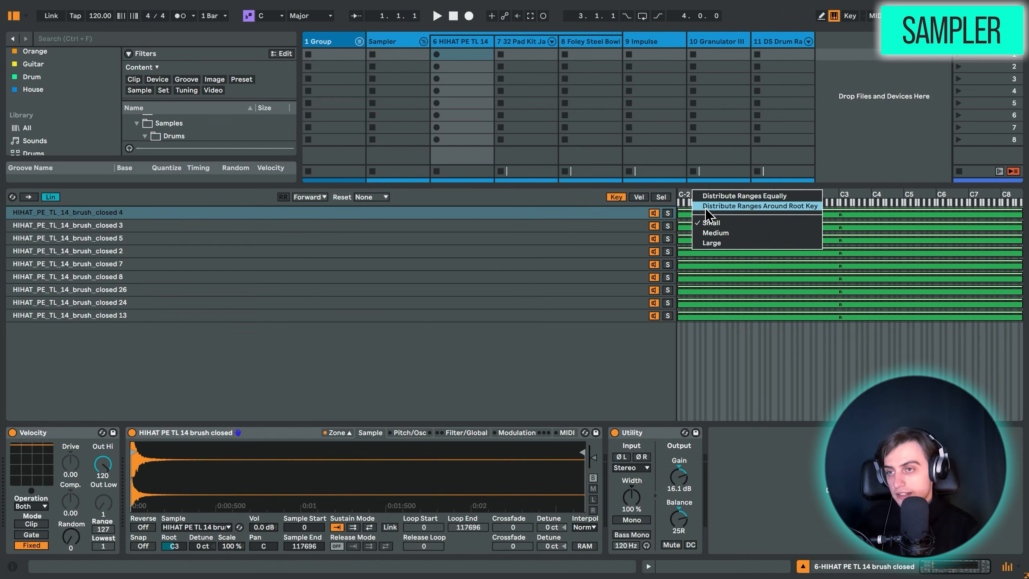
{"action": "left_click", "coordinate": [713, 196]}
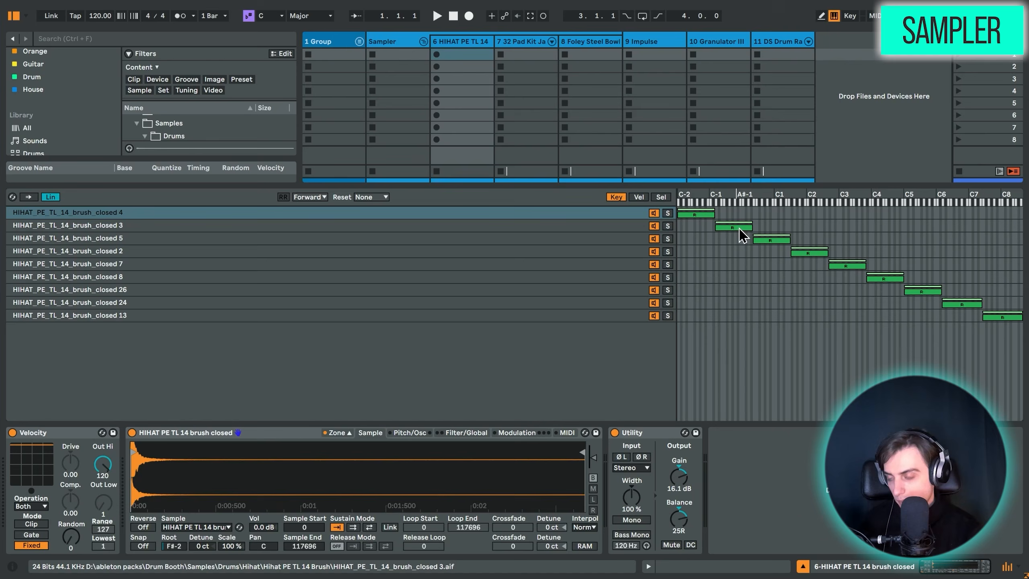
{"action": "key", "text": "ctrl+z"}
Group the hi-hat Sampler into an Instrument Rack and map its sample selector to Macro 1.
{"action": "left_click", "coordinate": [661, 197]}
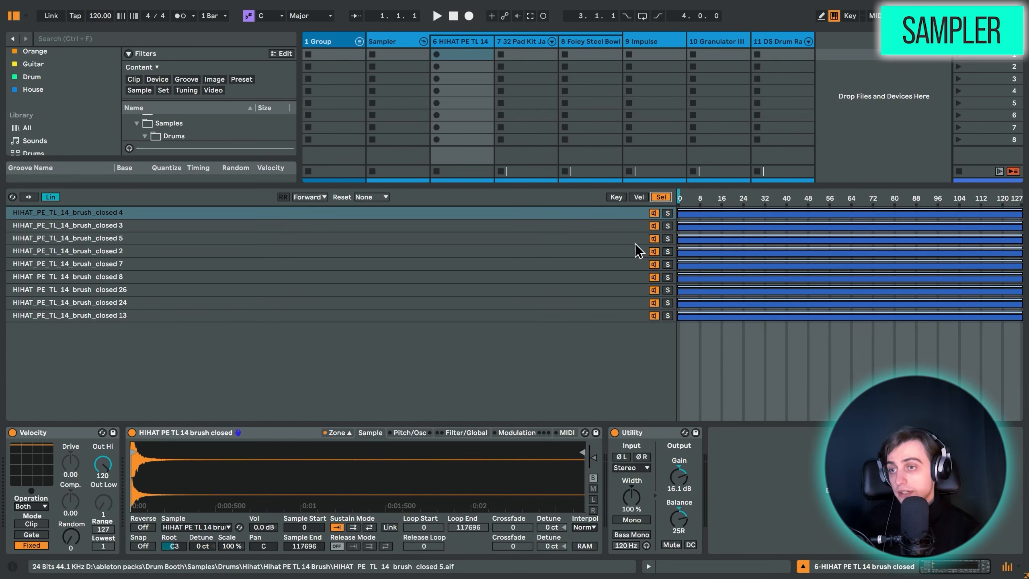
{"action": "left_click", "coordinate": [201, 437]}
{"action": "key", "text": "ctrl+g"}
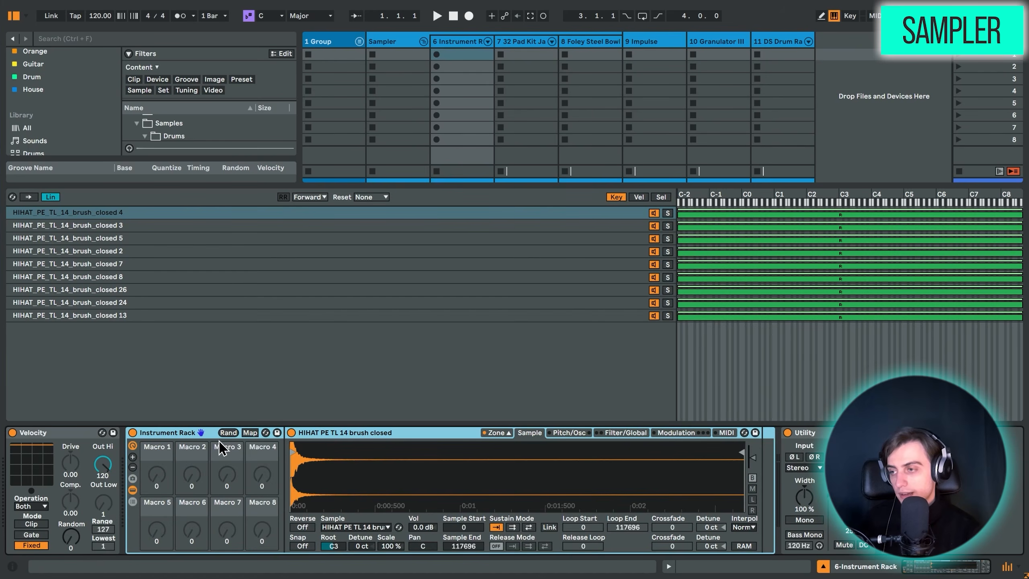
{"action": "left_click", "coordinate": [250, 432]}
{"action": "left_click", "coordinate": [661, 197]}
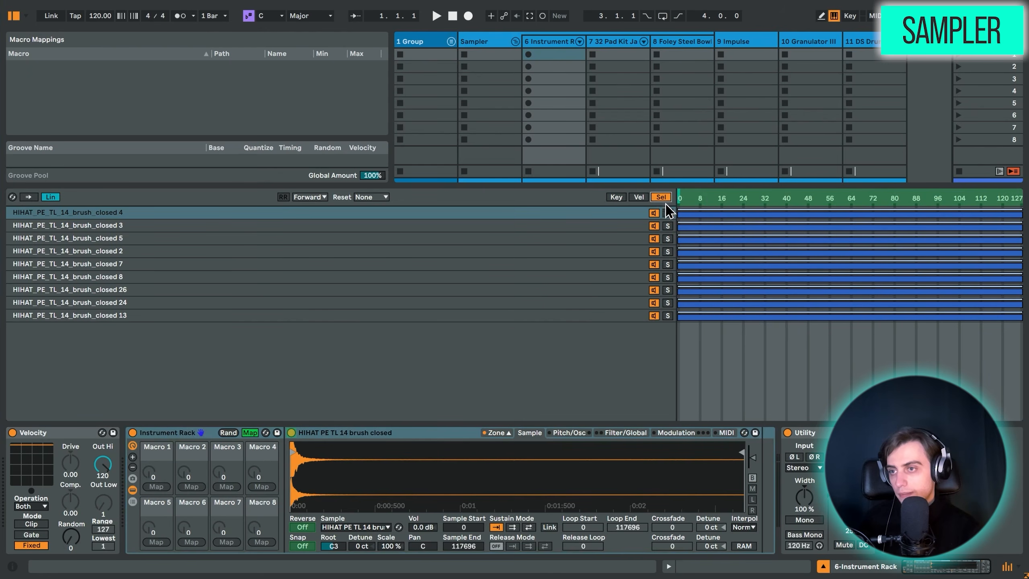
{"action": "left_click", "coordinate": [162, 480]}
{"action": "left_click", "coordinate": [250, 433]}
Distribute the hi-hat samples' selector ranges equally and sweep the Sample Selector macro through them.
{"action": "right_click", "coordinate": [695, 198]}
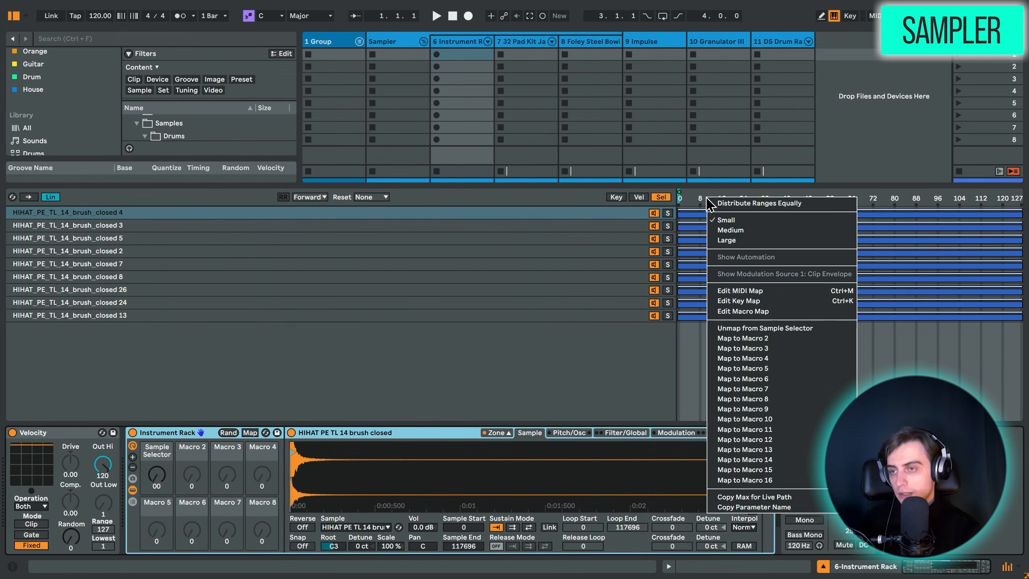
{"action": "left_click", "coordinate": [716, 204]}
{"action": "mouse_move", "coordinate": [156, 474]}
{"action": "left_mouse_down"}
{"action": "mouse_move", "coordinate": [156, 425]}
{"action": "mouse_move", "coordinate": [157, 444]}
{"action": "left_mouse_up"}
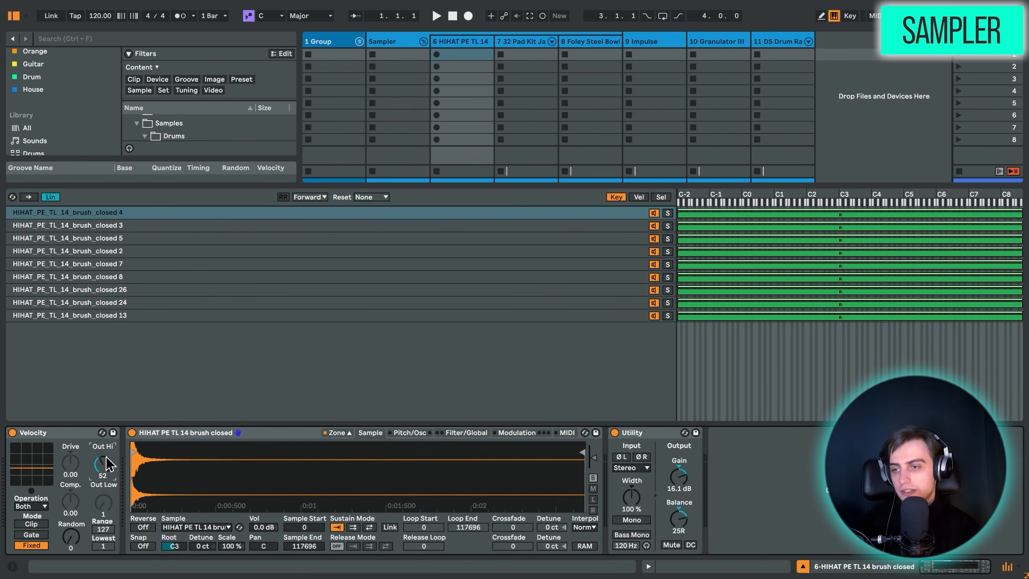
On the 32 Pad Kit Jazz track, set the Velocity device's Out Hi to 127 and Drive to 1.00 while playing its clip.
{"action": "left_click", "coordinate": [521, 42]}
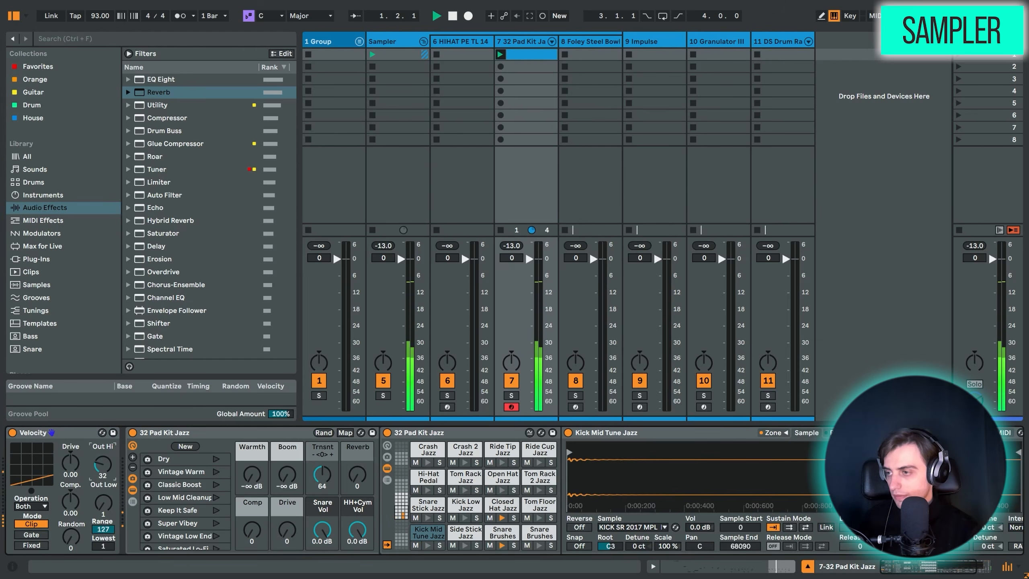
{"action": "left_click_drag", "start_coordinate": [102, 464], "coordinate": [102, 409]}
{"action": "key", "text": "space"}
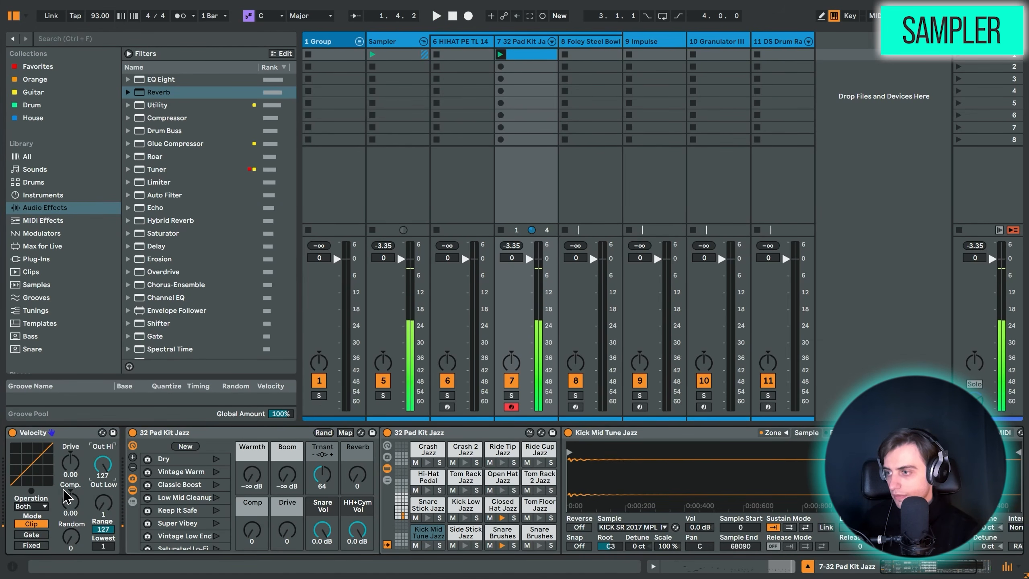
{"action": "left_click_drag", "start_coordinate": [70, 462], "coordinate": [70, 438]}
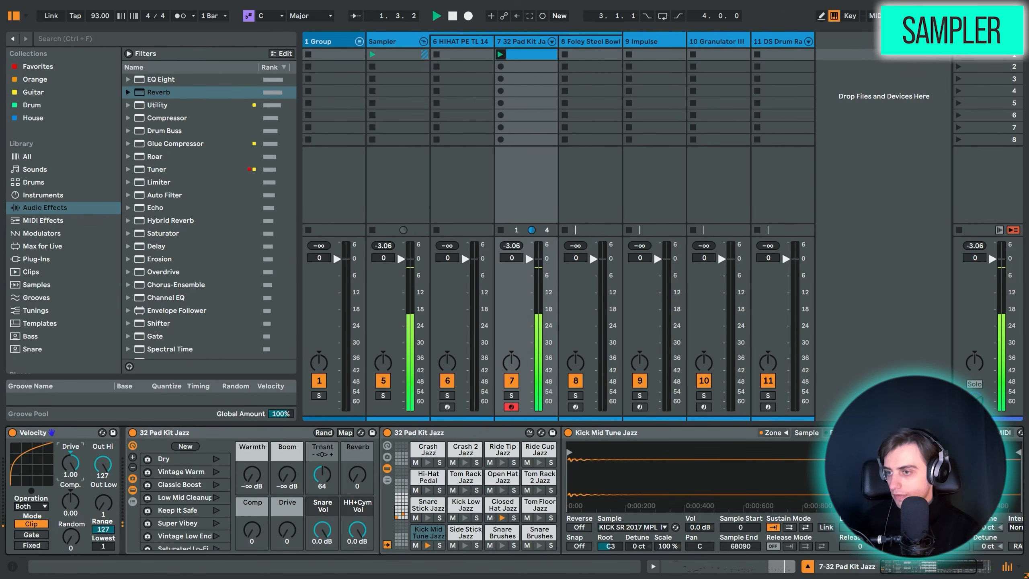
{"action": "key", "text": "space"}
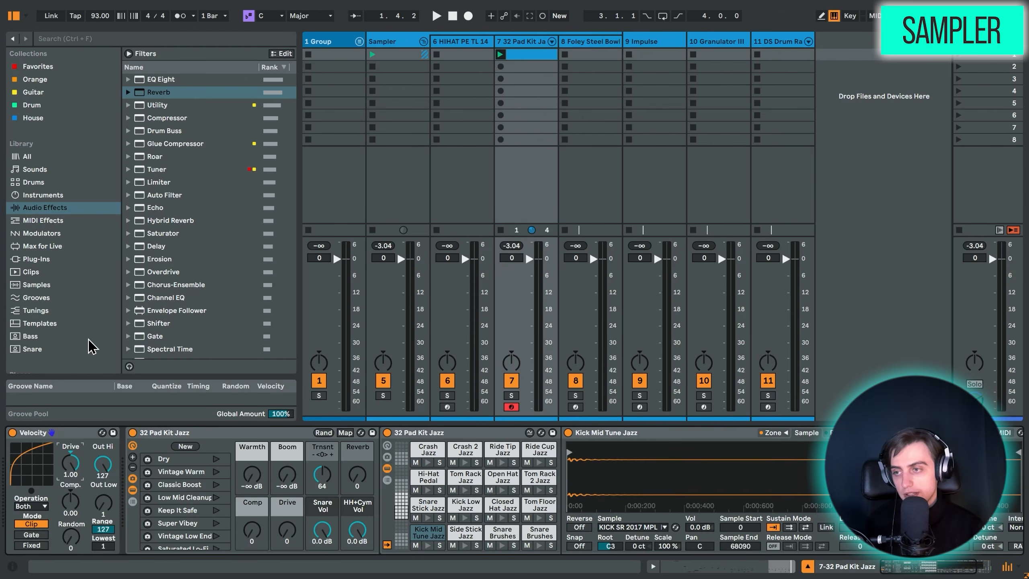
{"action": "left_click", "coordinate": [532, 58]}
Review the sample, oscillator and filter settings of the Foley Steel Bowl track's Sampler.
{"action": "left_click", "coordinate": [589, 41]}
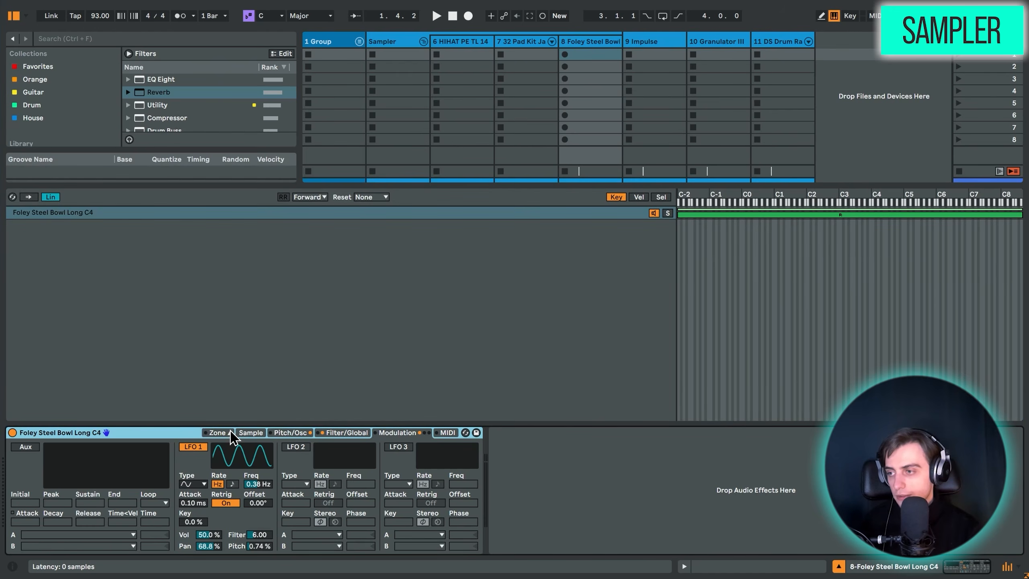
{"action": "left_click", "coordinate": [251, 433]}
{"action": "left_click", "coordinate": [279, 434]}
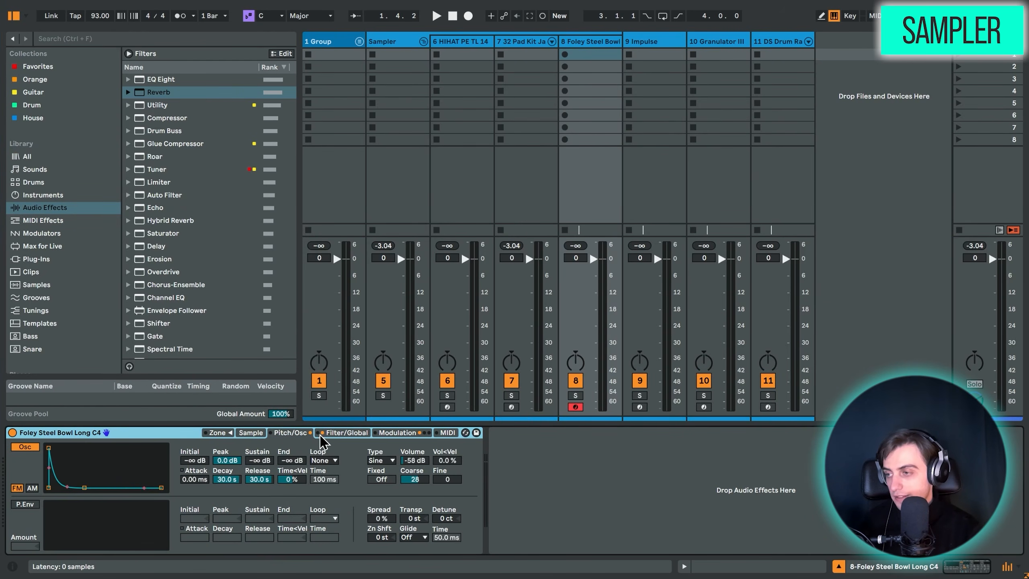
{"action": "left_click", "coordinate": [342, 433]}
{"action": "left_click", "coordinate": [251, 433]}
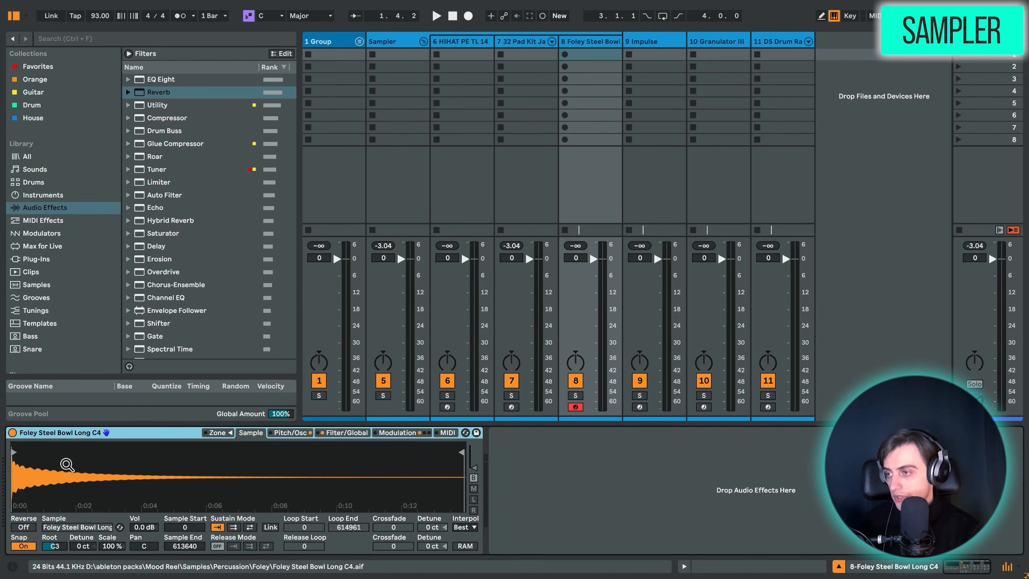
Audition the original Foley Steel Bowl Long C4 sample on a temporary audio track and delete that track.
{"action": "right_click", "coordinate": [67, 465]}
{"action": "left_click", "coordinate": [93, 476]}
{"action": "left_click_drag", "start_coordinate": [203, 354], "coordinate": [828, 55]}
{"action": "left_click", "coordinate": [821, 54]}
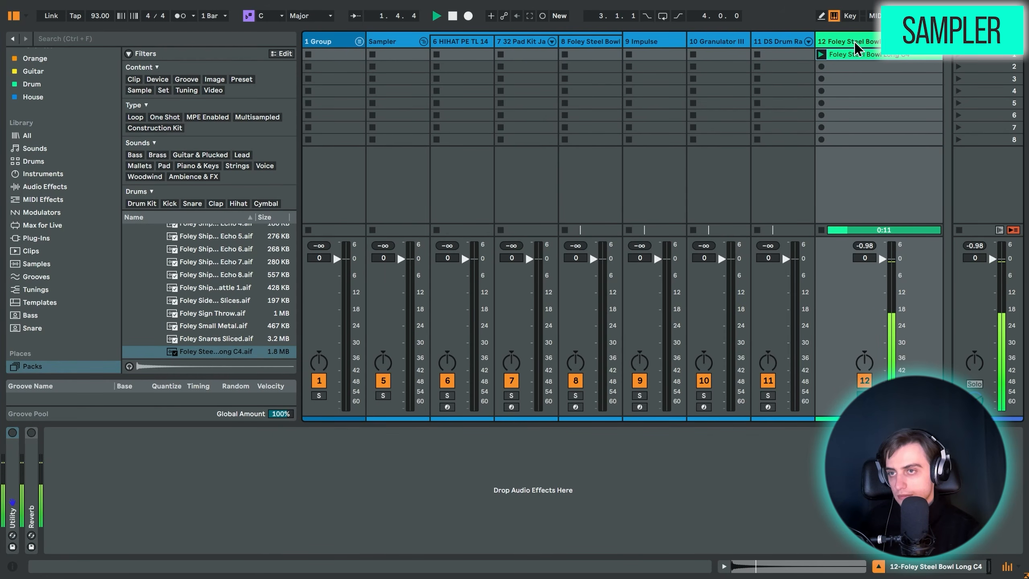
{"action": "key", "text": "Delete"}
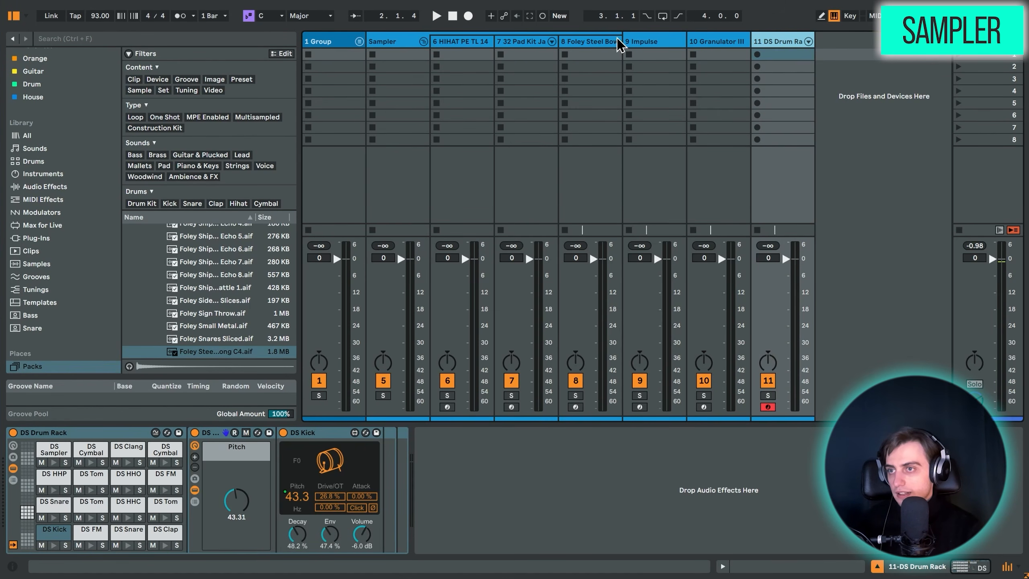
Play notes on the Foley Steel Bowl Sampler and set its FM oscillator's Coarse tuning to 24.
{"action": "left_click", "coordinate": [579, 41]}
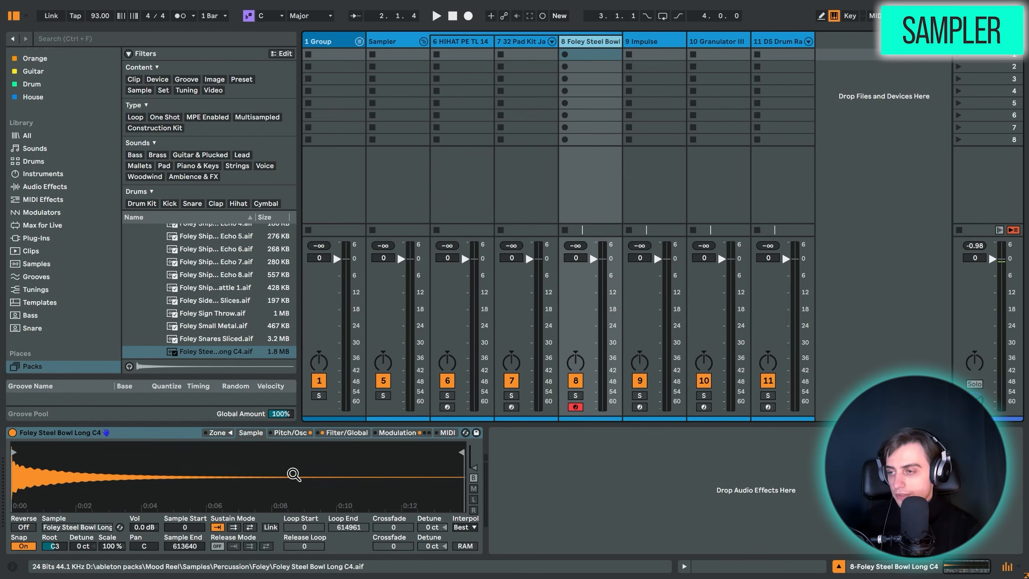
{"action": "left_click", "coordinate": [299, 434]}
{"action": "key", "text": "a"}
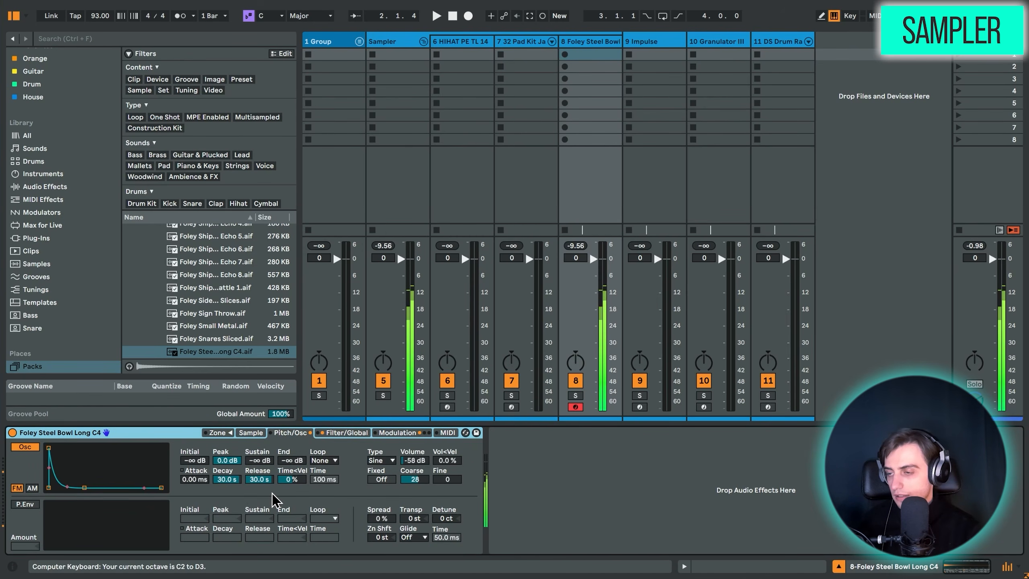
{"action": "key", "text": "space"}
{"action": "key", "text": "space"}
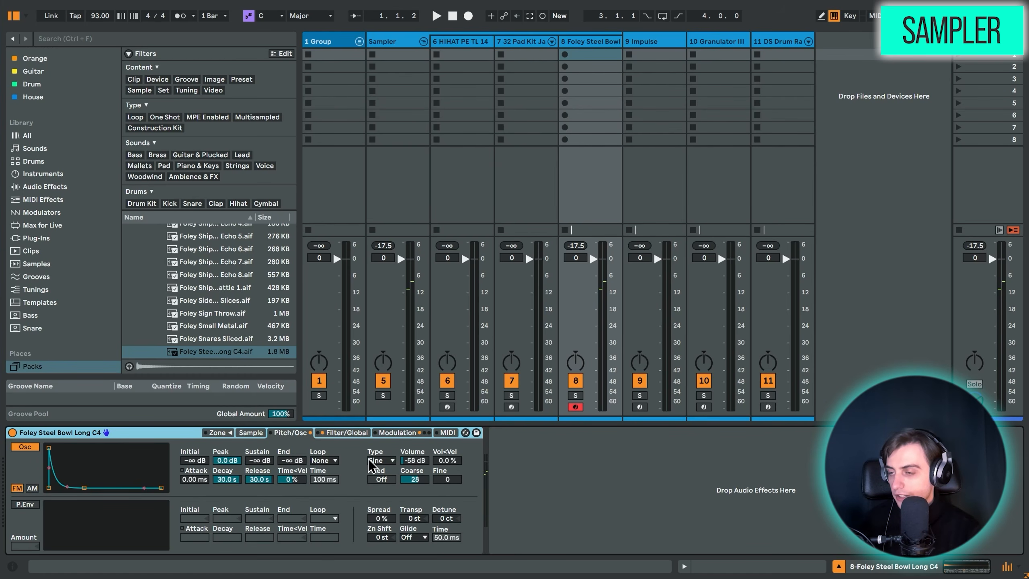
{"action": "key", "text": "a"}
{"action": "key", "text": "a"}
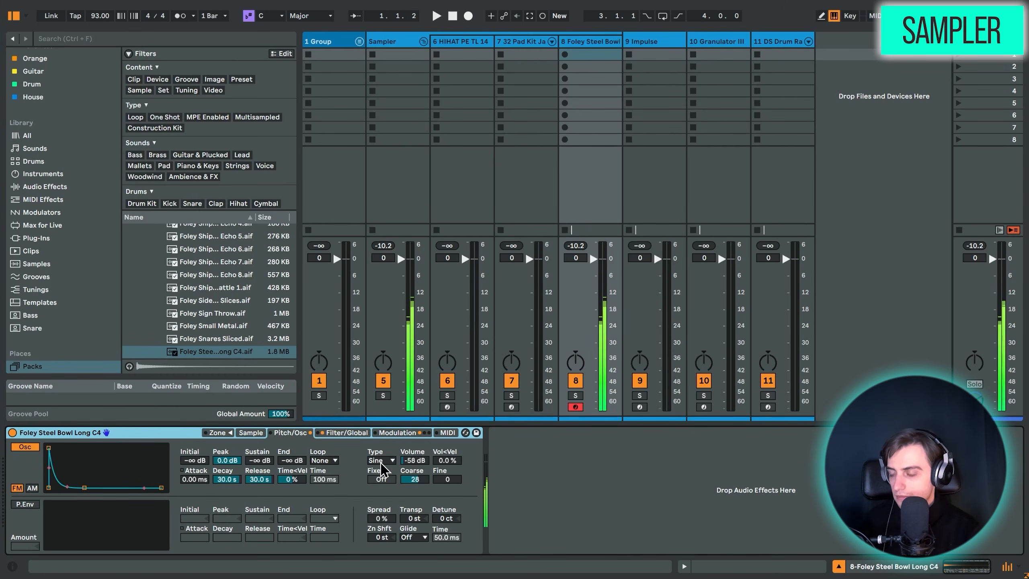
{"action": "left_click_drag", "start_coordinate": [405, 471], "coordinate": [403, 474]}
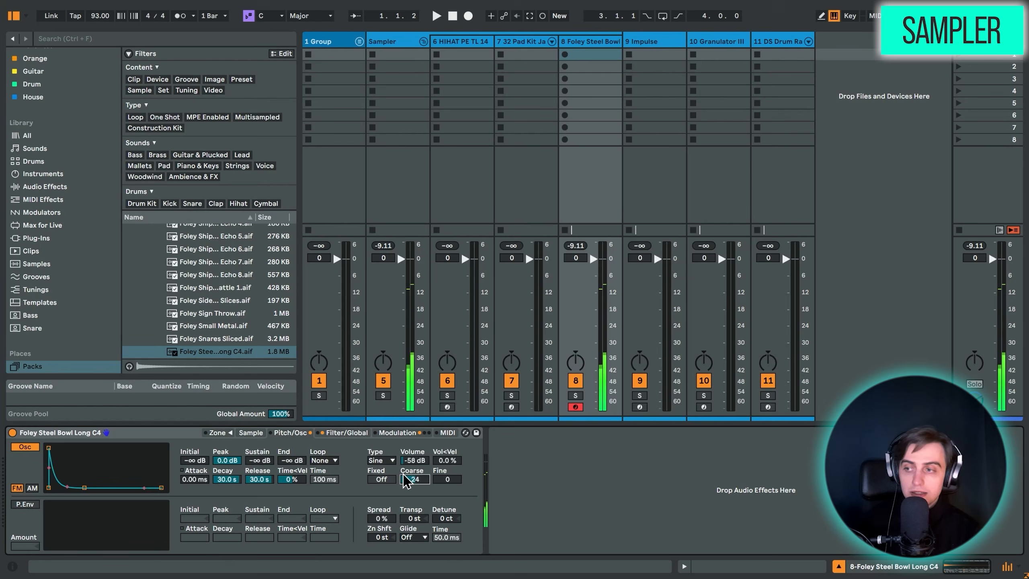
Play a note and set the Foley Steel Bowl Sampler's filter to 2.85 kHz with 50 % resonance.
{"action": "left_click", "coordinate": [346, 432]}
{"action": "key", "text": "a"}
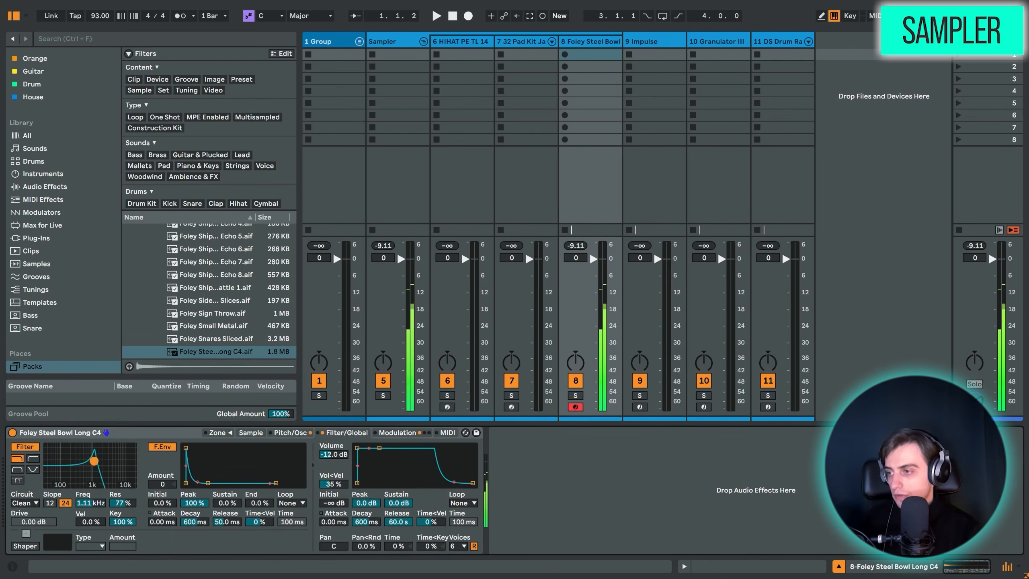
{"action": "mouse_move", "coordinate": [94, 461]}
{"action": "left_mouse_down"}
{"action": "mouse_move", "coordinate": [76, 463]}
{"action": "mouse_move", "coordinate": [106, 469]}
{"action": "left_mouse_up"}
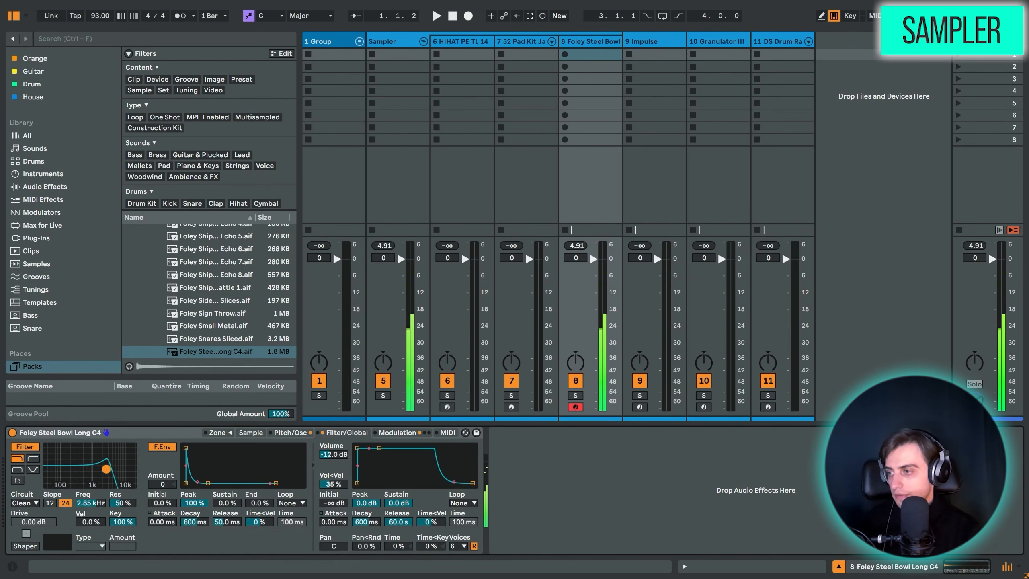
Set LFO 1's pan modulation to 86.7 % and its frequency to 5.90 Hz in the Foley Steel Bowl Sampler.
{"action": "left_click", "coordinate": [397, 432]}
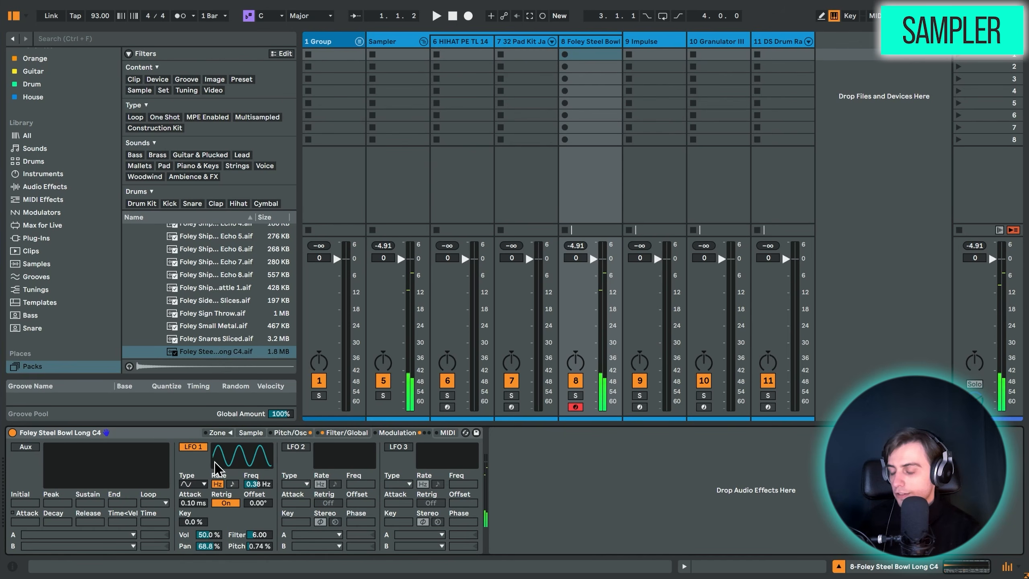
{"action": "left_click_drag", "start_coordinate": [210, 546], "coordinate": [209, 523]}
{"action": "left_click_drag", "start_coordinate": [257, 483], "coordinate": [258, 462]}
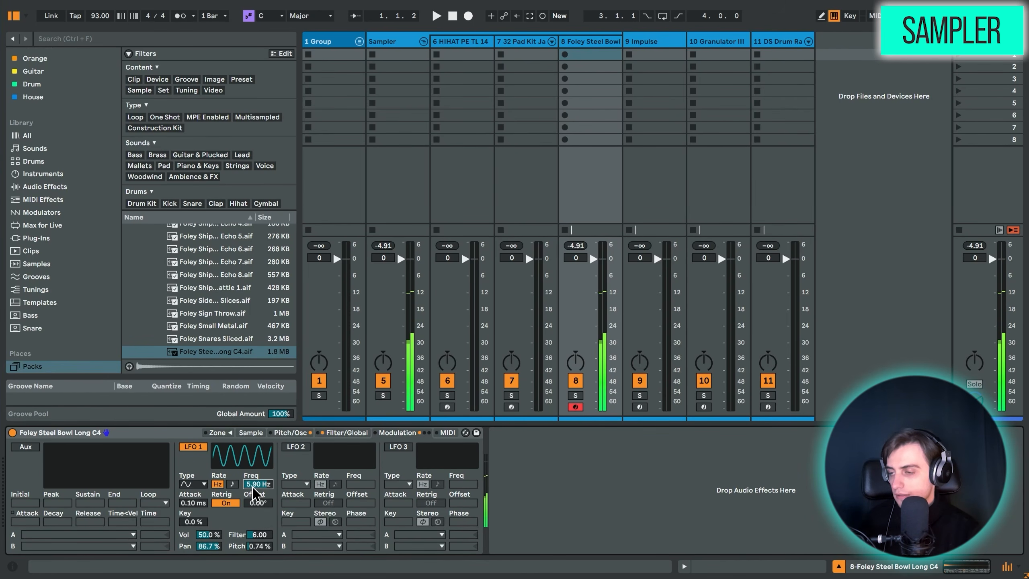
Try LFO 1's filter modulation at 24.0 and its volume modulation at 85.9 %.
{"action": "left_click", "coordinate": [258, 535]}
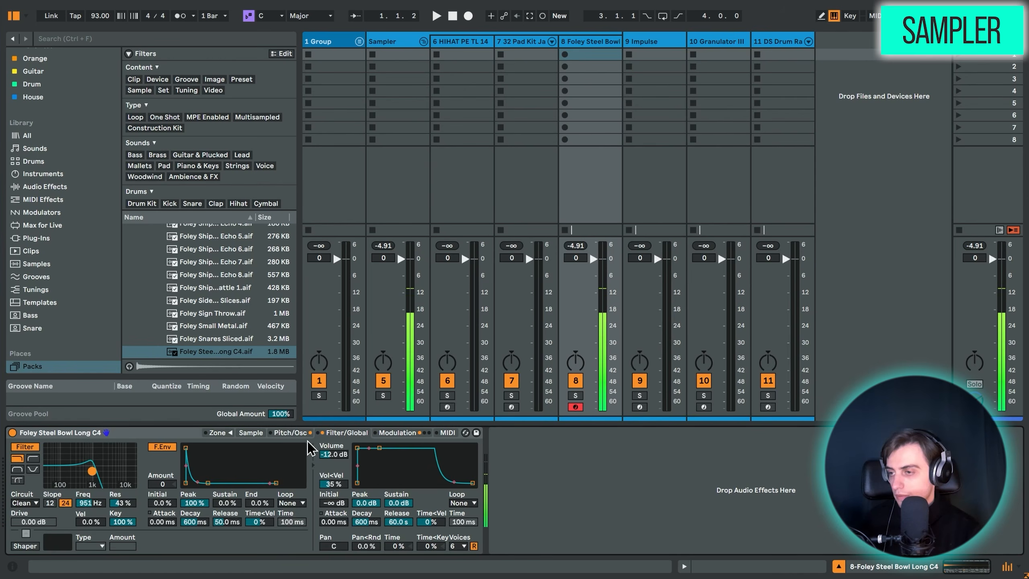
{"action": "left_click", "coordinate": [379, 432]}
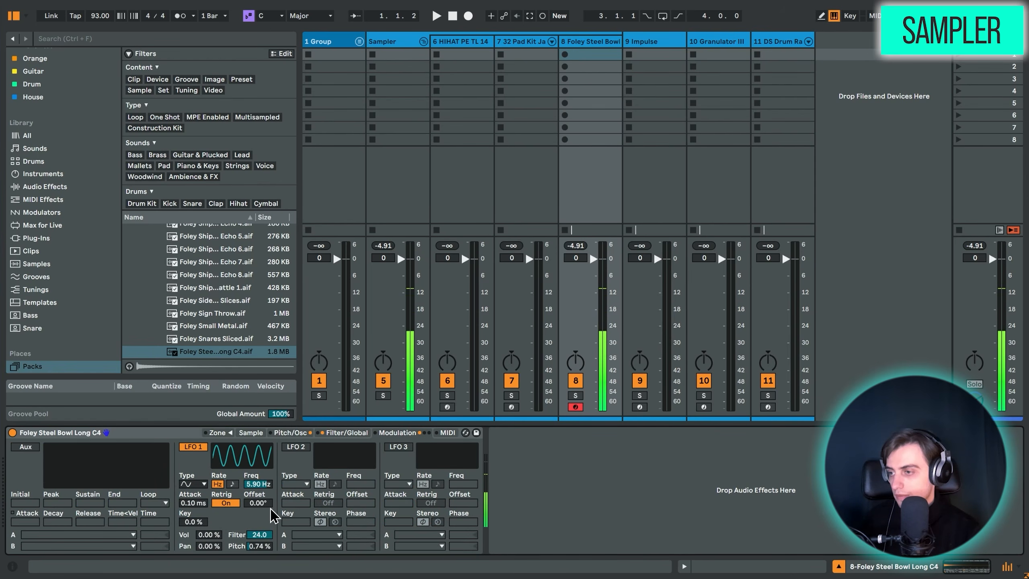
{"action": "left_click_drag", "start_coordinate": [259, 534], "coordinate": [209, 507]}
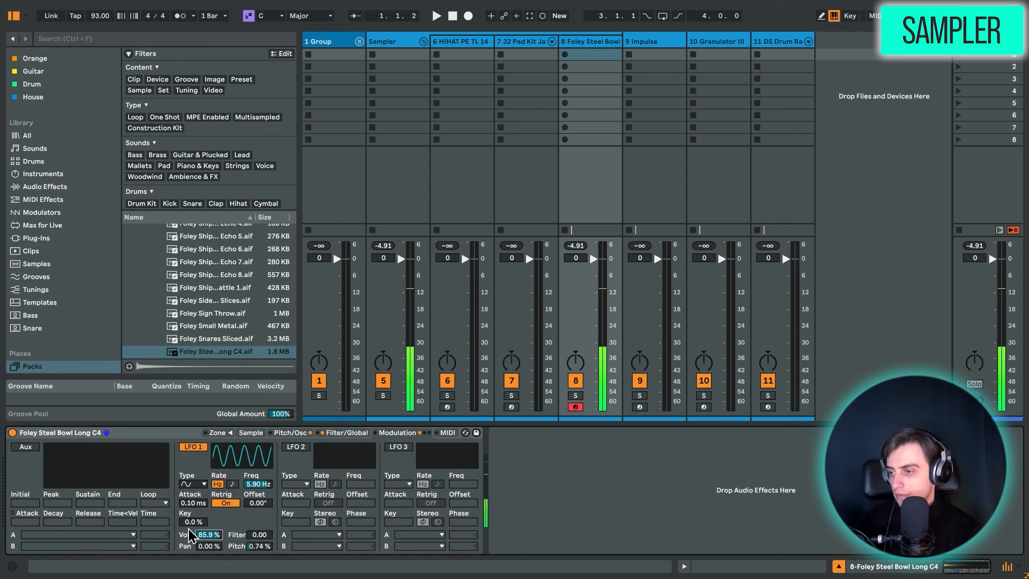
Set LFO 1's pitch modulation to 4.79 % with volume modulation reset to zero, and enable LFO 2 to view its waveform types.
{"action": "double_click", "coordinate": [204, 535]}
{"action": "left_click_drag", "start_coordinate": [262, 544], "coordinate": [261, 537]}
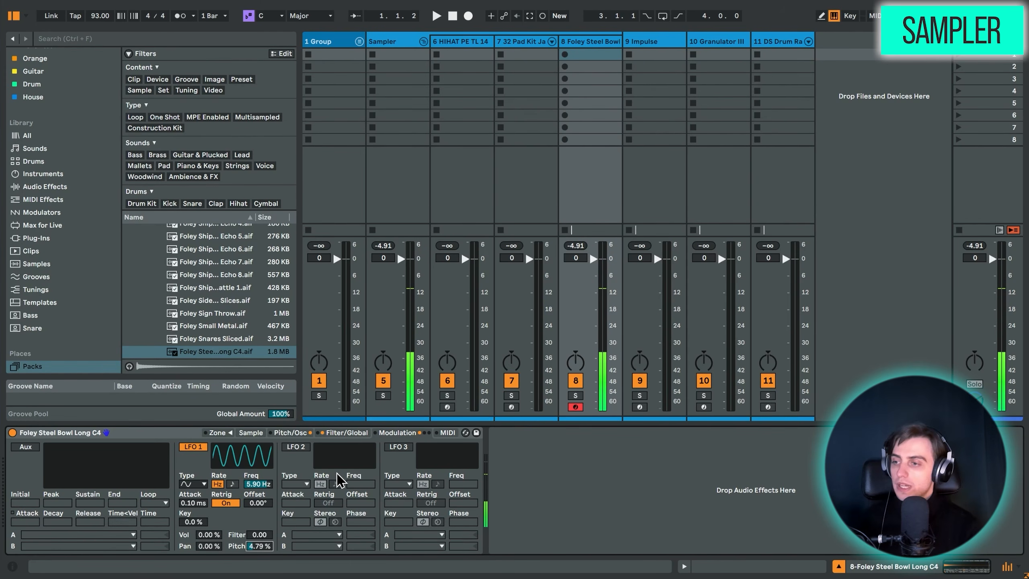
{"action": "left_click", "coordinate": [295, 446]}
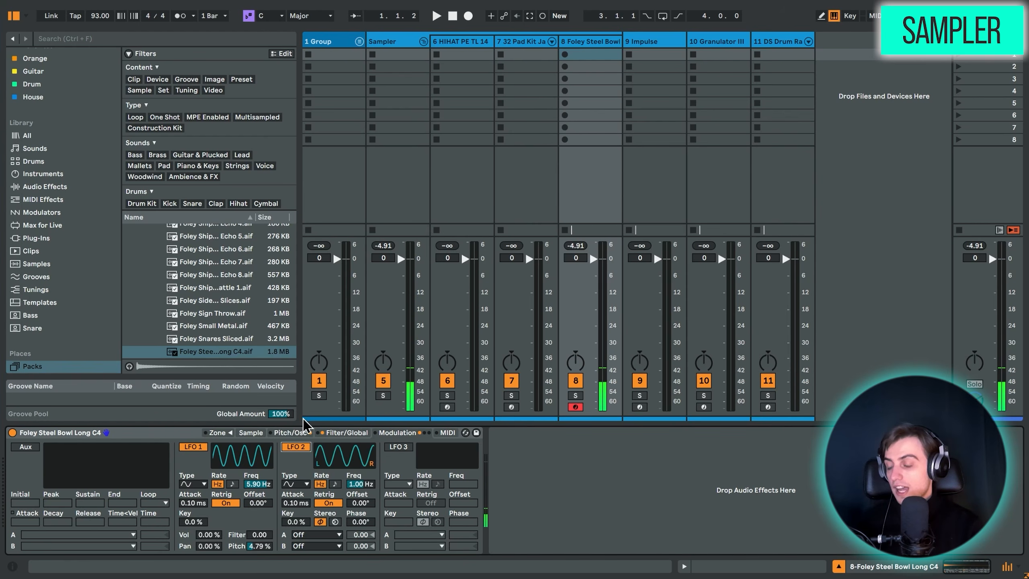
{"action": "left_click", "coordinate": [306, 484]}
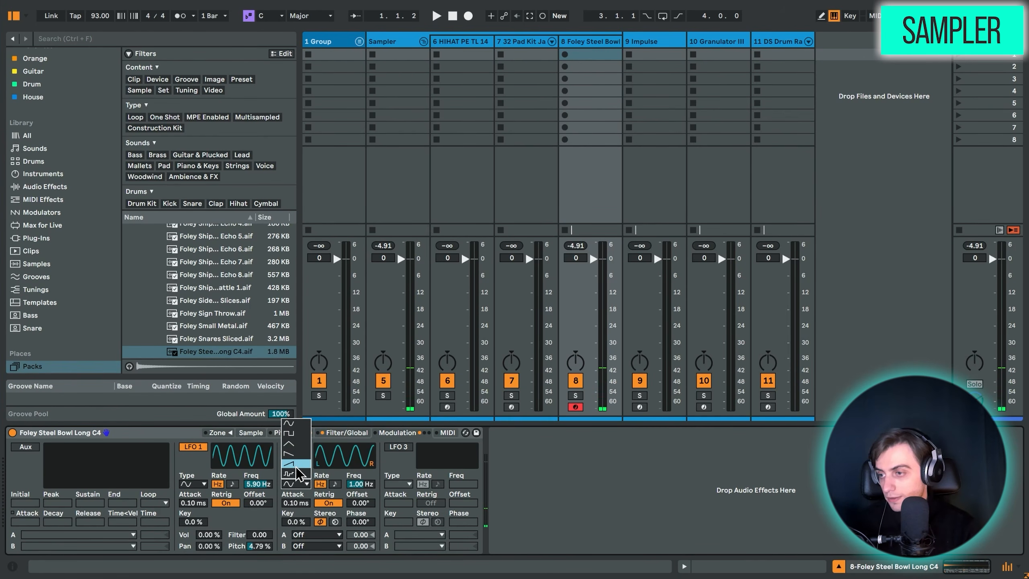
{"action": "left_click", "coordinate": [301, 477]}
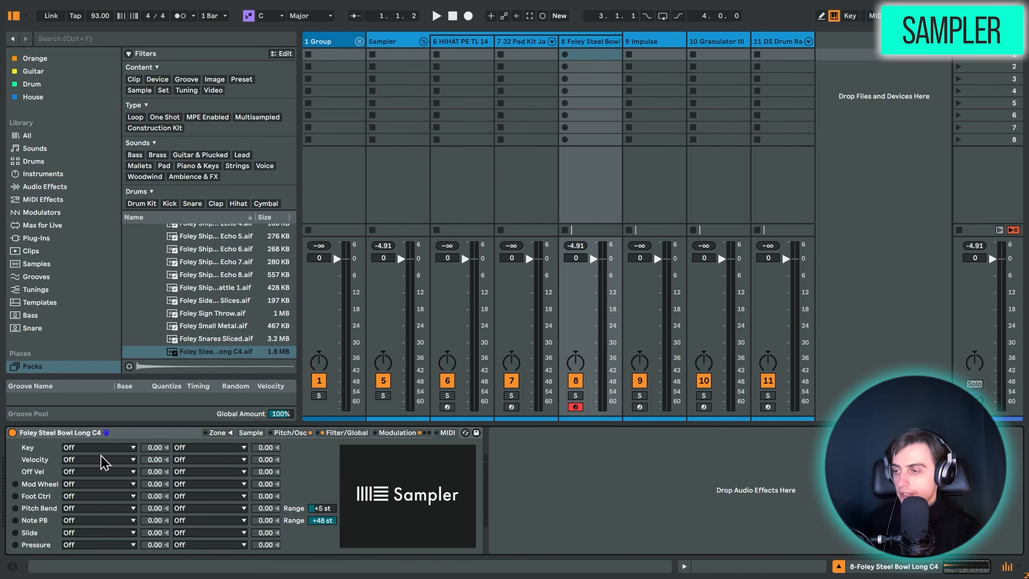
Check the Mod Wheel's modulation destinations in the Sampler, return to its sample view and collapse the Sampler track group.
{"action": "left_click", "coordinate": [90, 484]}
{"action": "left_click", "coordinate": [89, 484]}
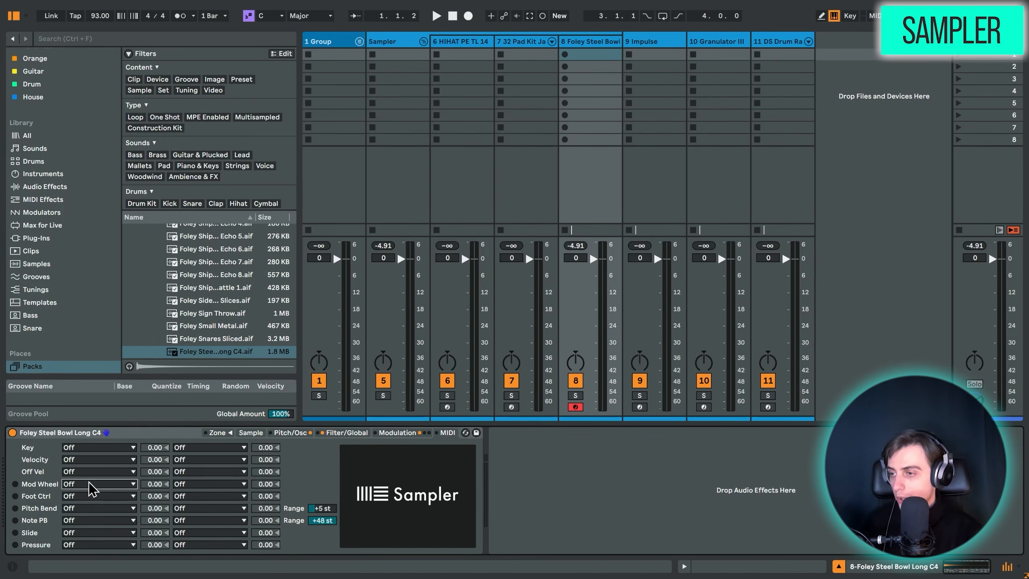
{"action": "left_click", "coordinate": [251, 432]}
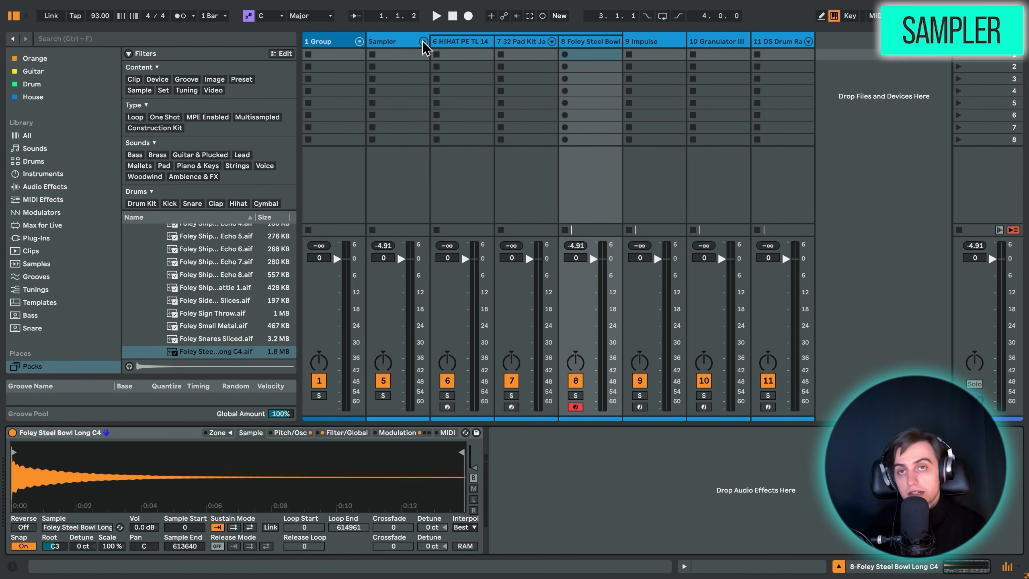
{"action": "left_click", "coordinate": [423, 41]}
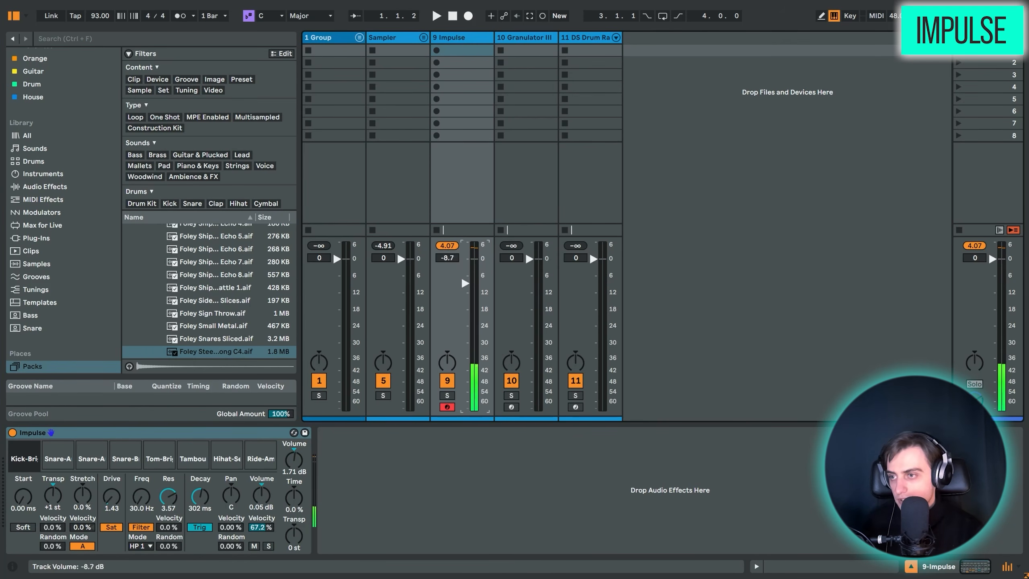
Lower the Impulse track's volume to -12.8 dB and record a drum clip in its first slot.
{"action": "left_click_drag", "start_coordinate": [465, 258], "coordinate": [471, 311]}
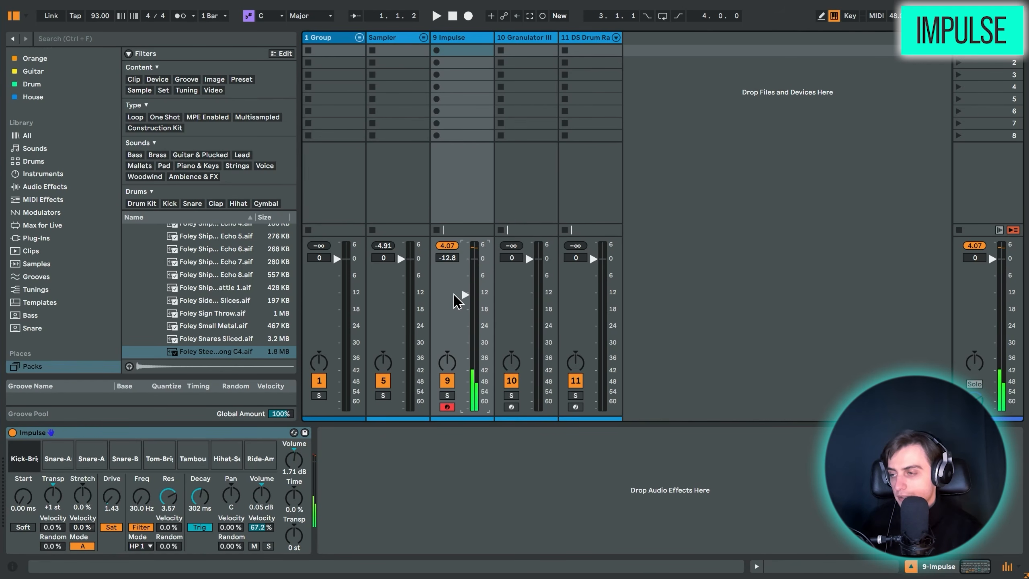
{"action": "left_click", "coordinate": [436, 51]}
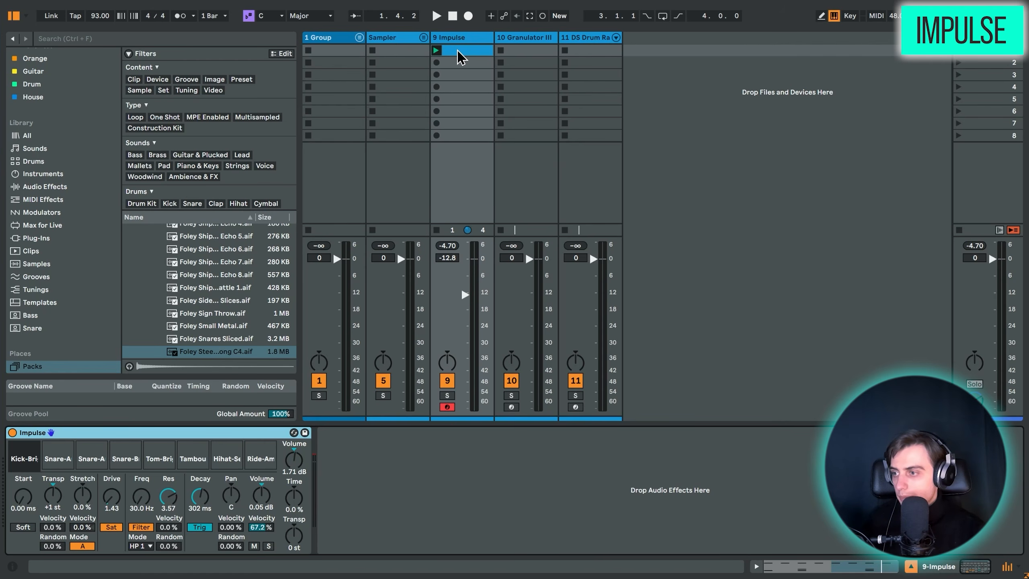
Audition the kick sample in Impulse's first slot and examine its sound controls.
{"action": "mouse_move", "coordinate": [22, 464]}
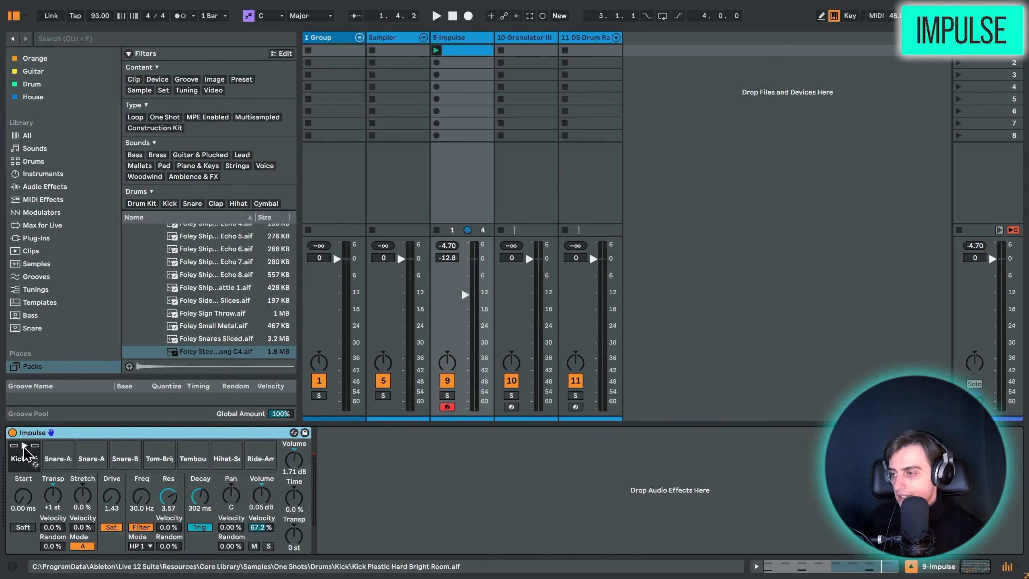
{"action": "left_click", "coordinate": [23, 447]}
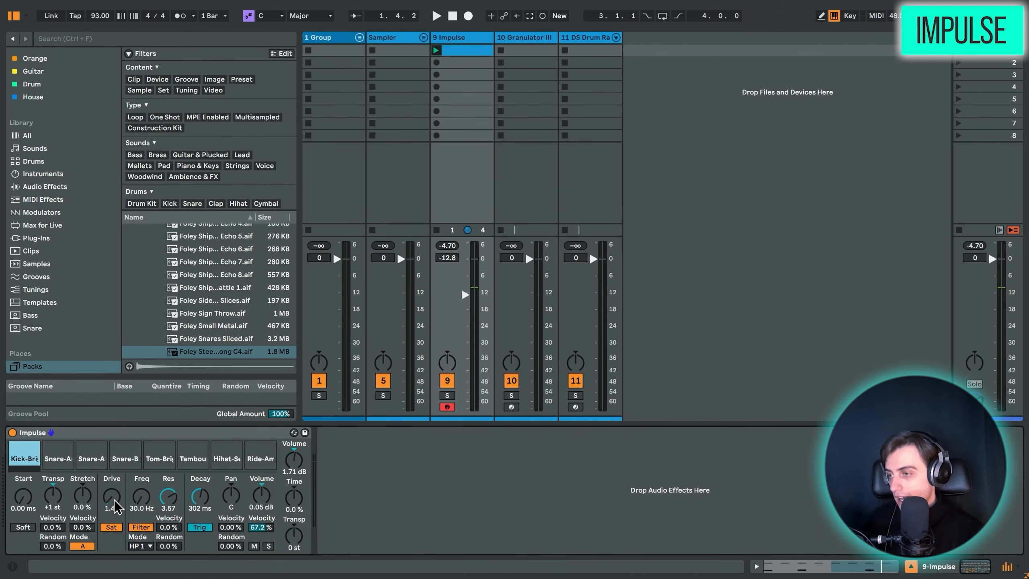
{"action": "mouse_move", "coordinate": [32, 454]}
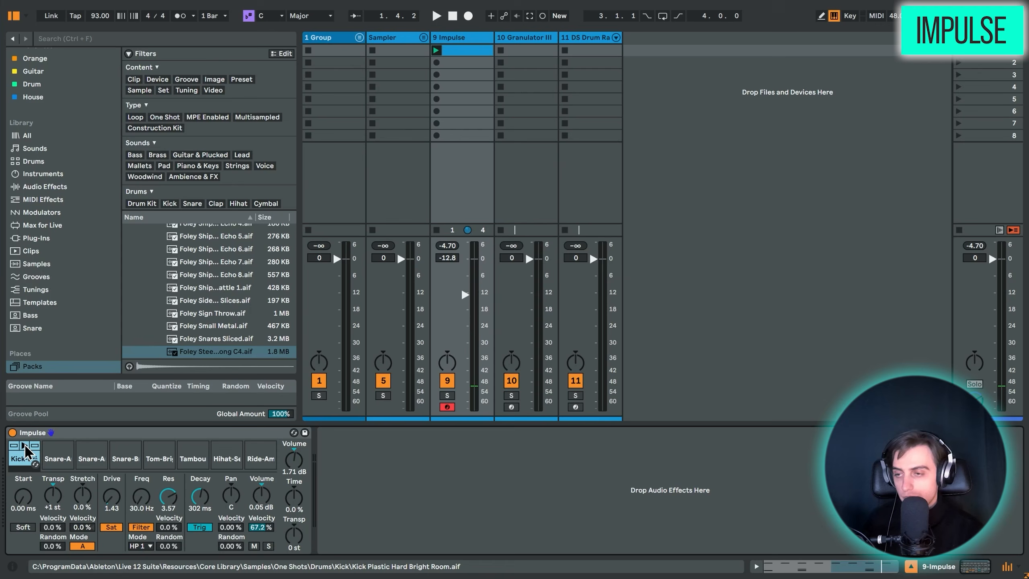
Select the snare in Impulse's second slot, try stretch settings in both modes, and reset Stretch to 0.0 % in mode A.
{"action": "left_click", "coordinate": [58, 458]}
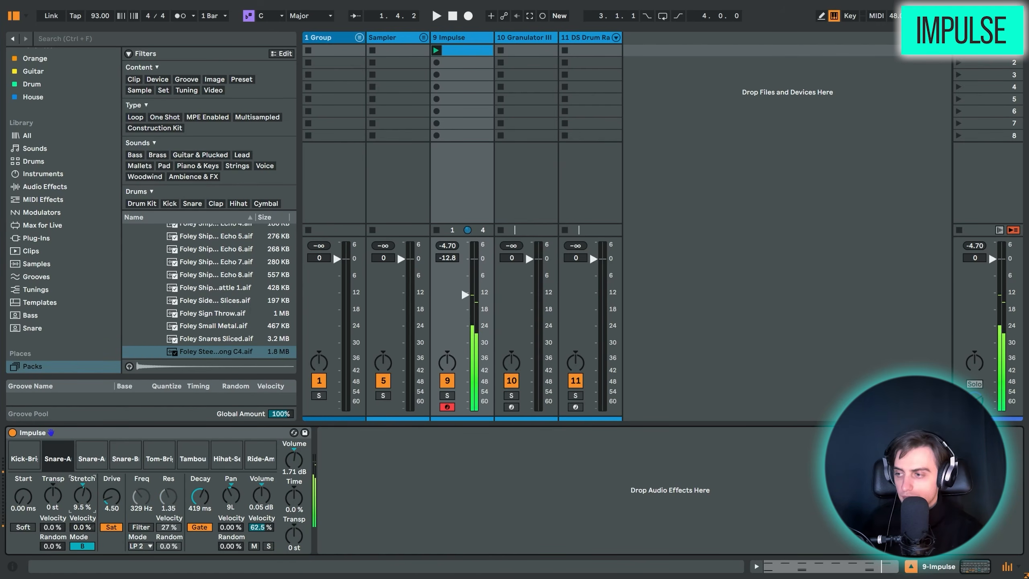
{"action": "left_click_drag", "start_coordinate": [85, 499], "coordinate": [111, 515]}
{"action": "left_click", "coordinate": [86, 546]}
{"action": "left_click", "coordinate": [90, 547]}
{"action": "left_click", "coordinate": [82, 545]}
{"action": "double_click", "coordinate": [83, 499]}
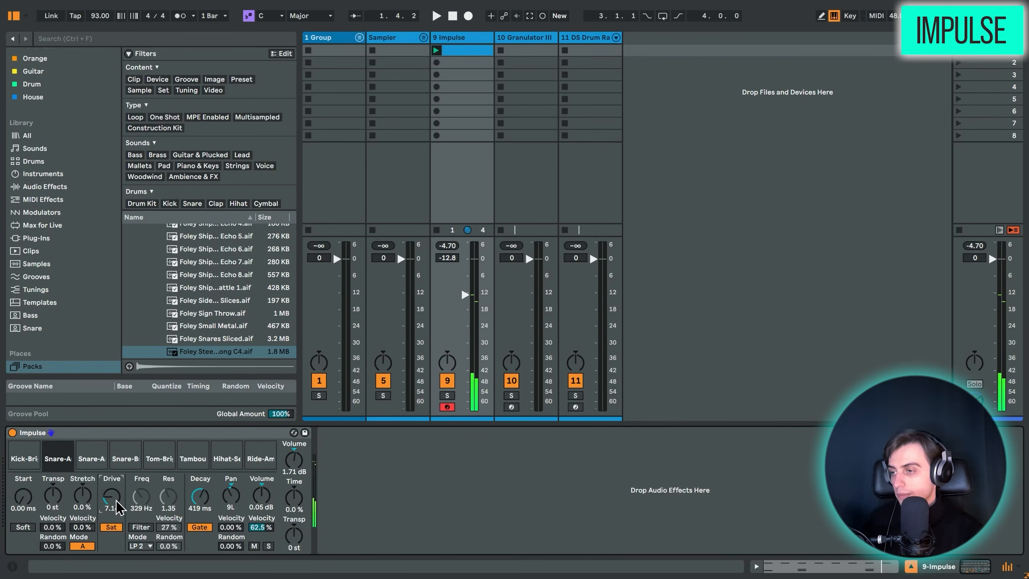
Set the second-slot snare's drive to 5.71 and its decay to 4.56 s in Trig mode.
{"action": "left_click", "coordinate": [200, 527]}
{"action": "left_click_drag", "start_coordinate": [201, 496], "coordinate": [201, 472]}
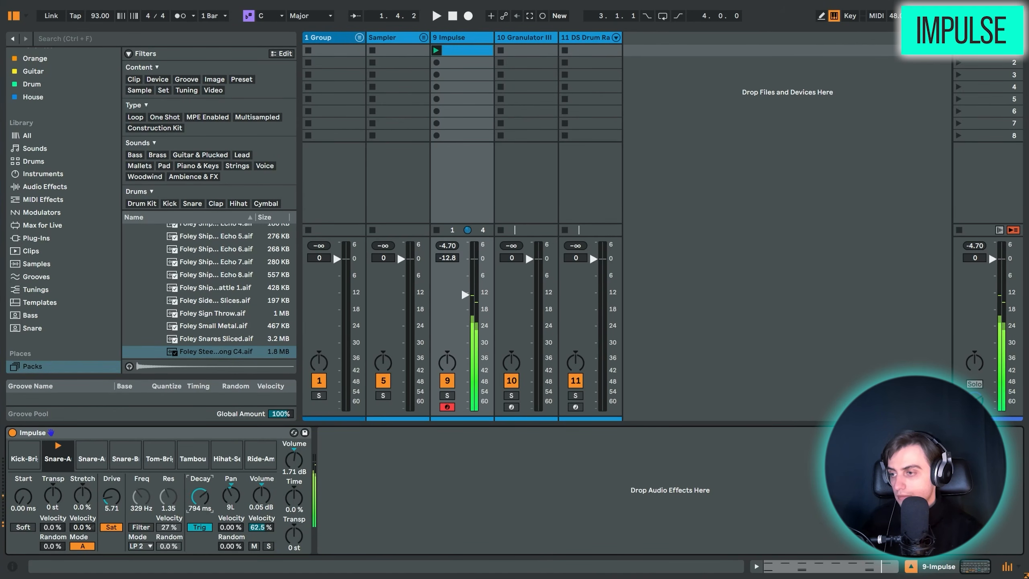
{"action": "left_click_drag", "start_coordinate": [194, 508], "coordinate": [194, 482]}
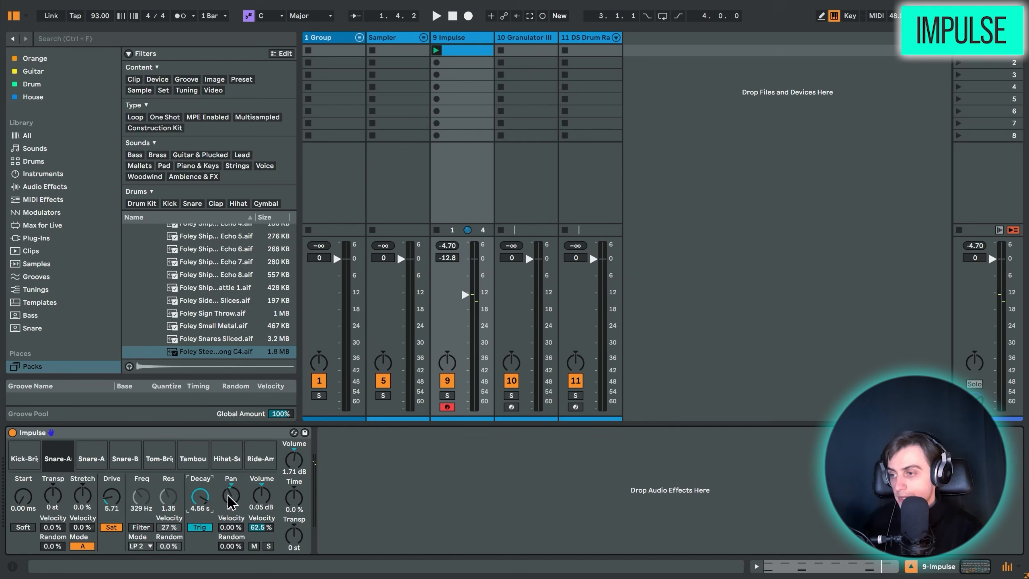
Play the hi-hat in Impulse's seventh slot and set its filter frequency to 868 Hz.
{"action": "key", "text": "j"}
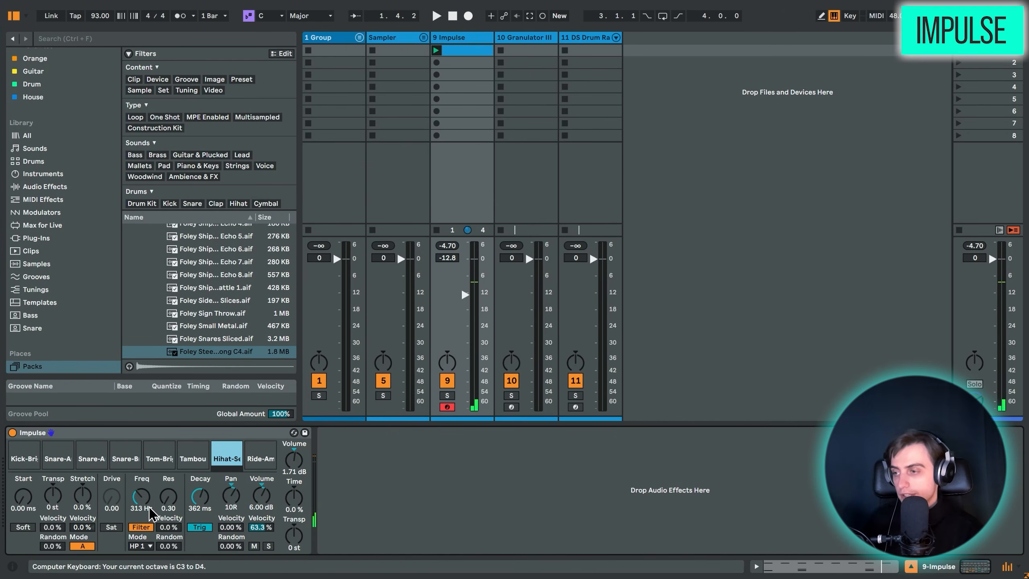
{"action": "left_click_drag", "start_coordinate": [148, 507], "coordinate": [148, 487]}
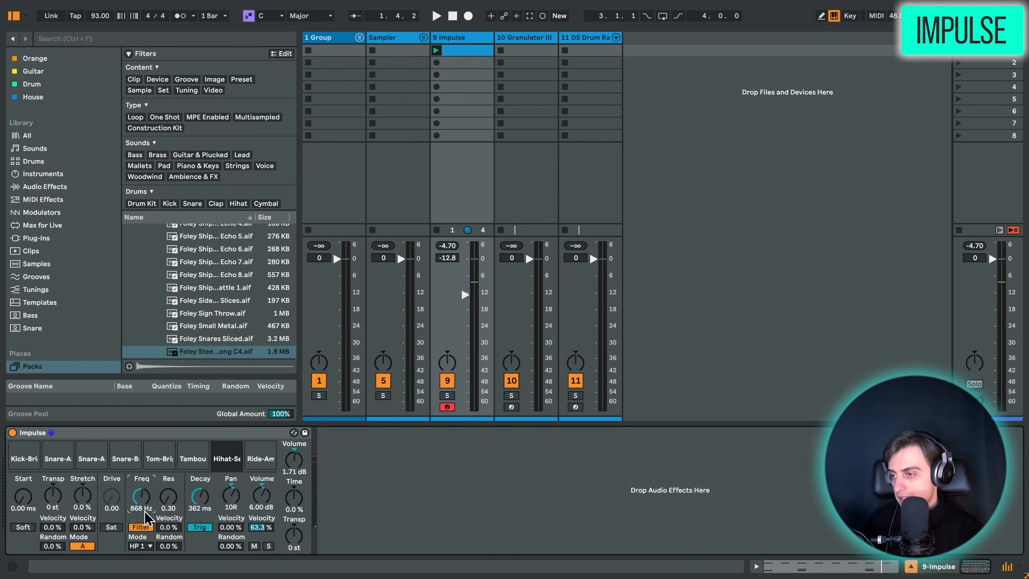
Set the kick slot's drive to 8.00 and its filter to LP 2 at 1.12 kHz.
{"action": "left_click", "coordinate": [24, 459]}
{"action": "left_click", "coordinate": [110, 502]}
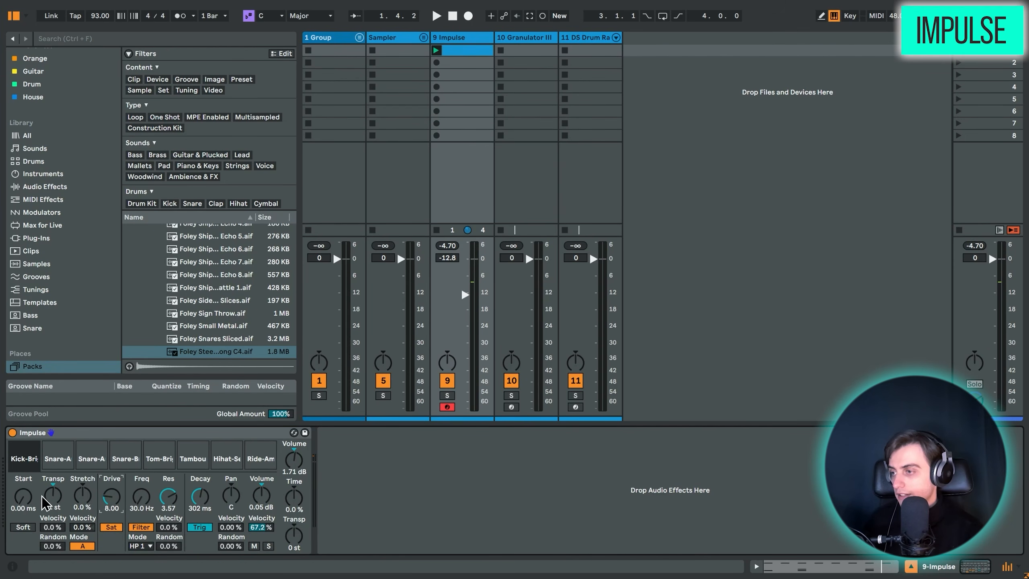
{"action": "left_click", "coordinate": [145, 546]}
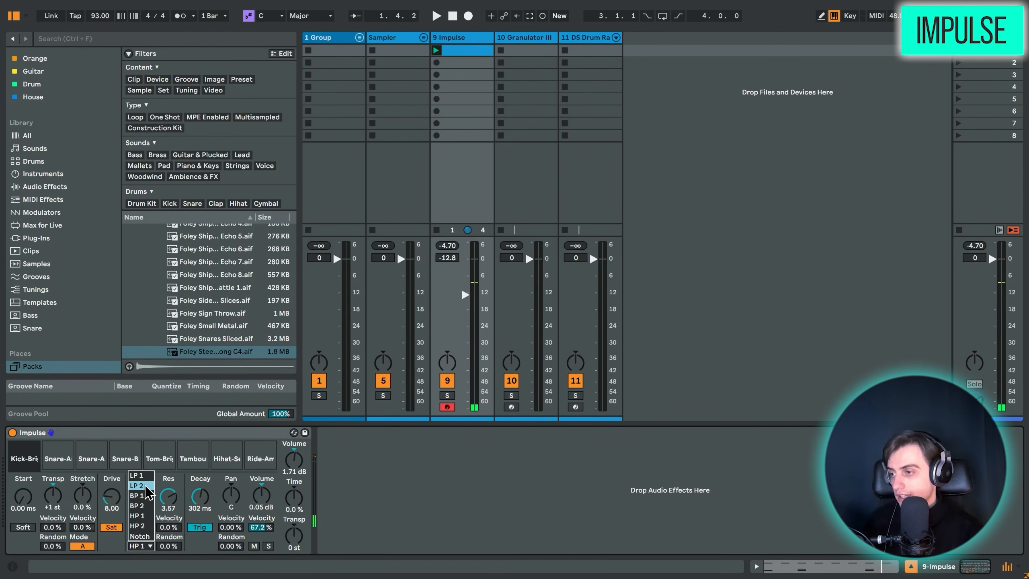
{"action": "left_click", "coordinate": [136, 485]}
{"action": "left_click_drag", "start_coordinate": [142, 507], "coordinate": [142, 499]}
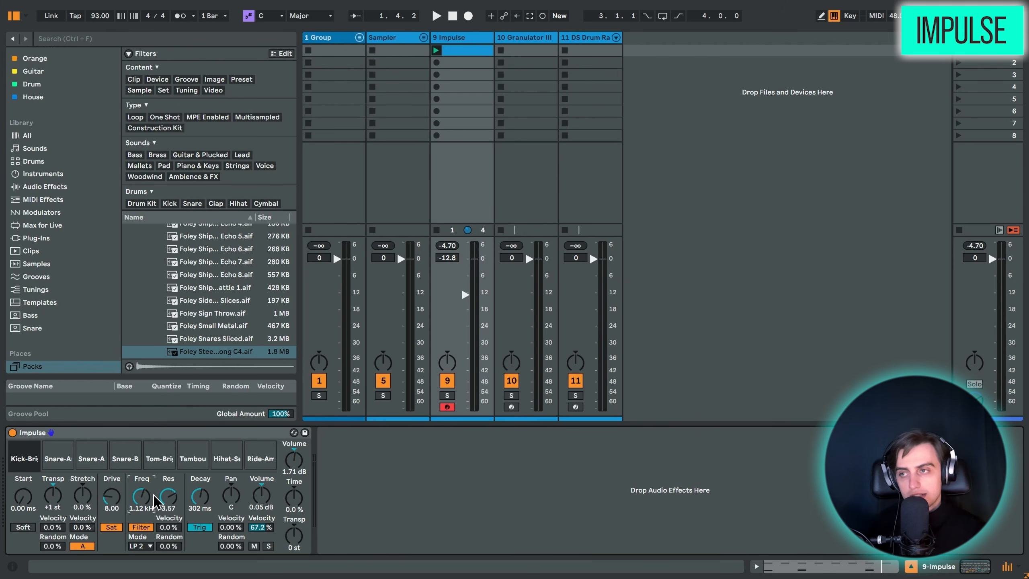
On the Granulator III track, set the grain size to 274 ms and sweep the position, ending at 50.4 %.
{"action": "left_click", "coordinate": [529, 46]}
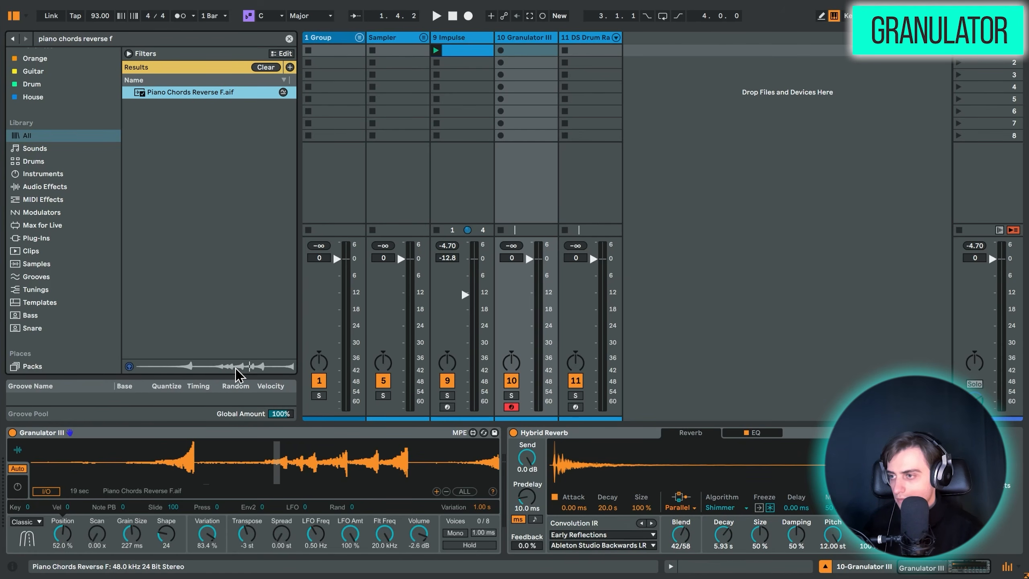
{"action": "left_click_drag", "start_coordinate": [62, 534], "coordinate": [62, 518]}
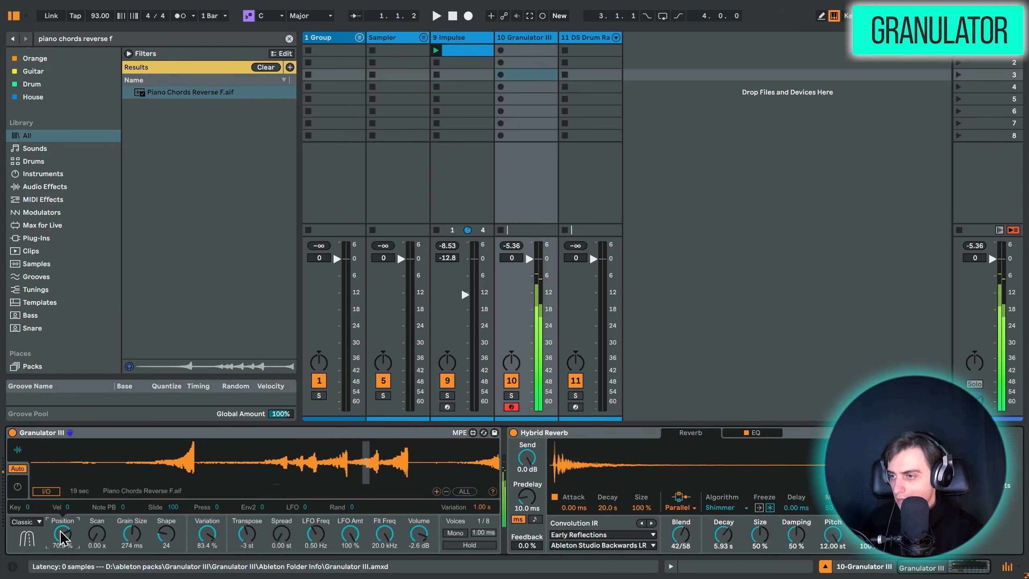
{"action": "left_click_drag", "start_coordinate": [62, 535], "coordinate": [62, 548]}
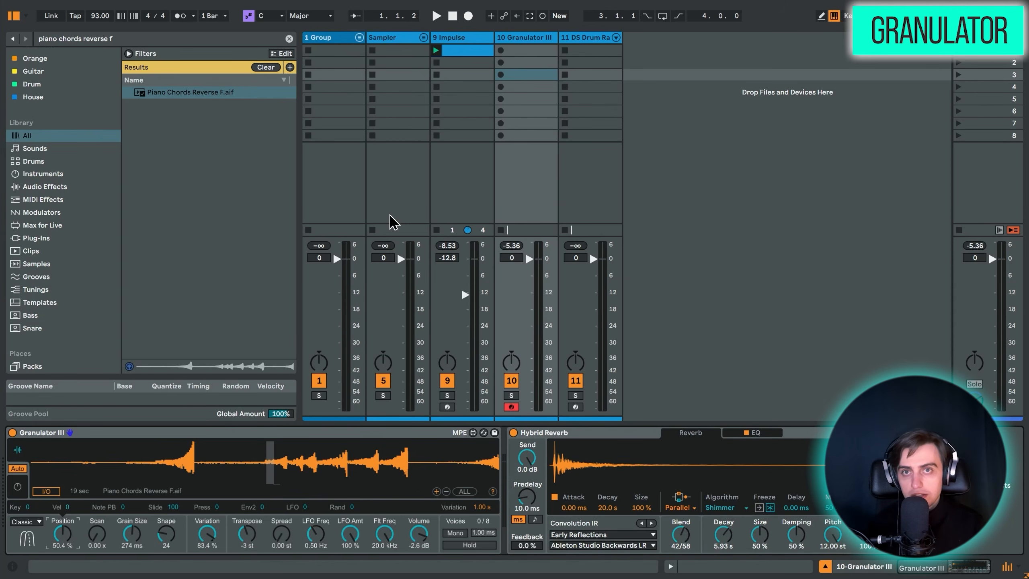
Open the DS Drum Rack track and examine the DS Kick, DS FM, DS Snare and DS Clap synths.
{"action": "left_click", "coordinate": [594, 38]}
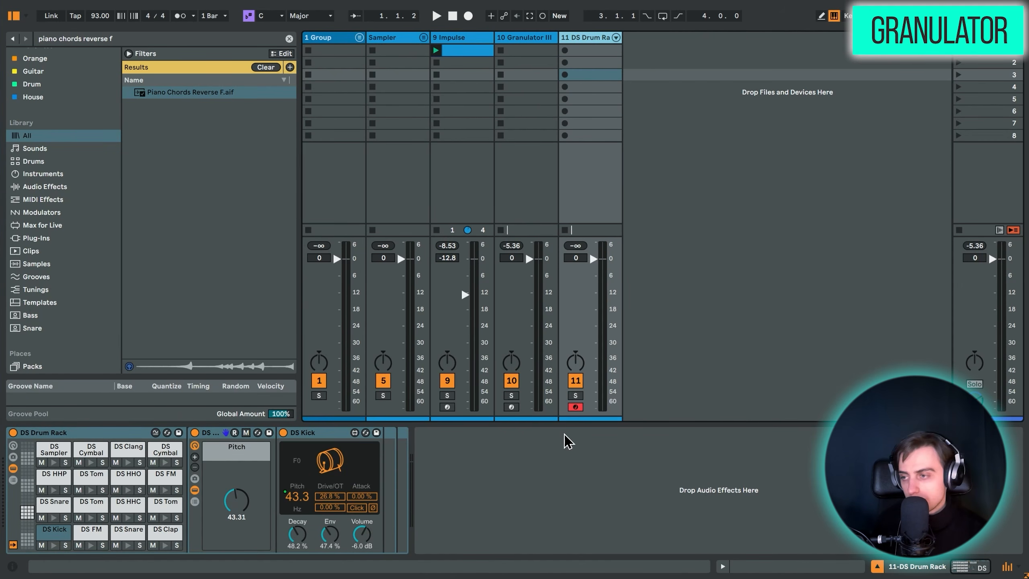
{"action": "left_click", "coordinate": [339, 444]}
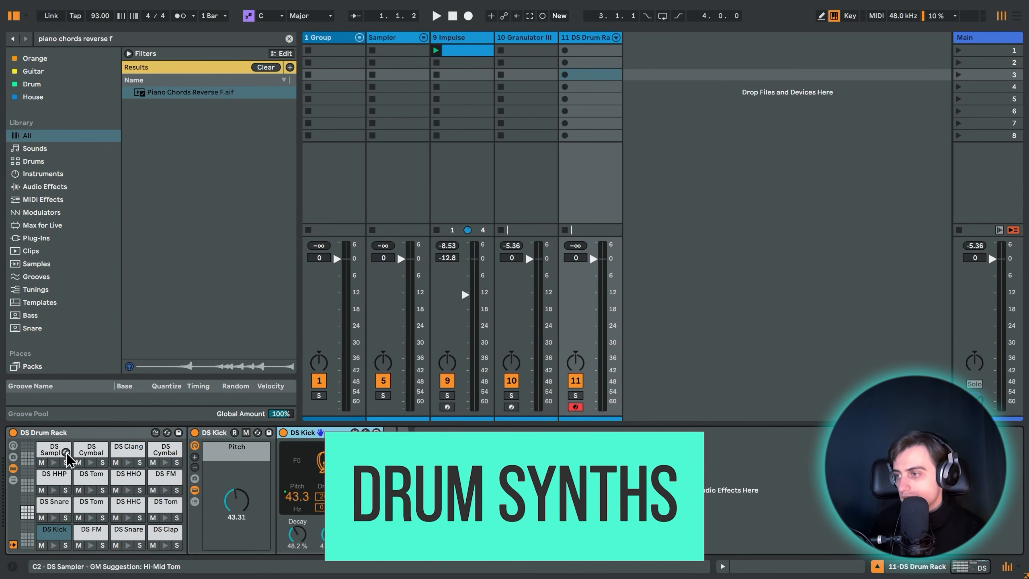
{"action": "left_click", "coordinate": [52, 531]}
{"action": "left_click", "coordinate": [87, 533]}
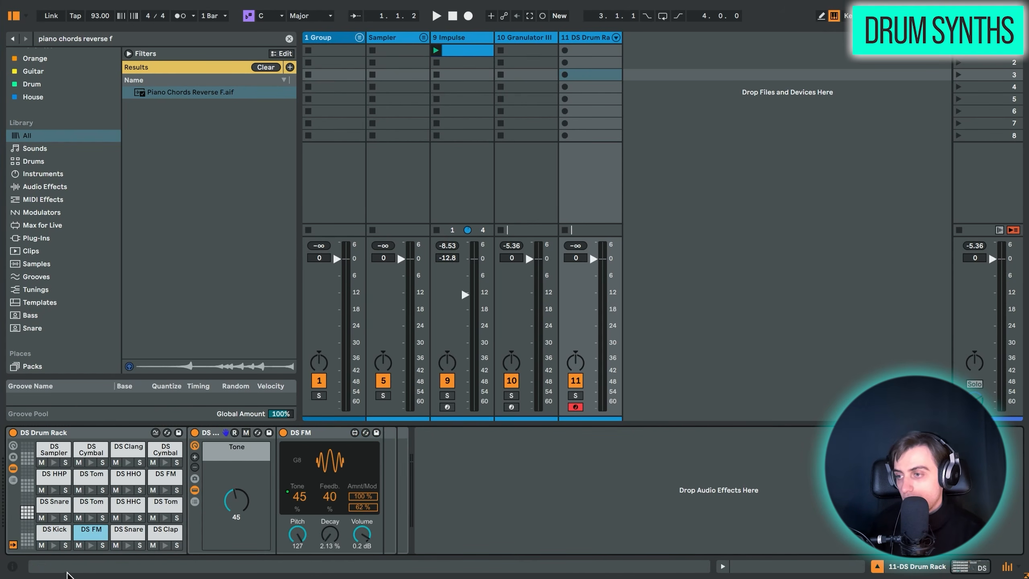
{"action": "left_click", "coordinate": [124, 534]}
{"action": "left_click", "coordinate": [153, 523]}
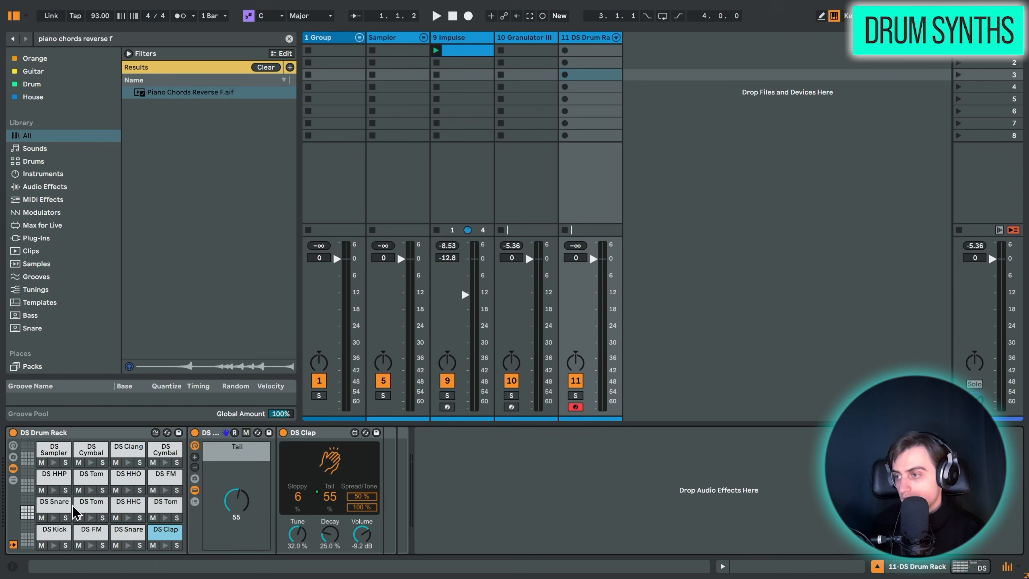
Examine the rack's tom, closed and open hi-hat, DS Sampler, cymbal and DS Clang synths.
{"action": "left_click", "coordinate": [90, 508]}
{"action": "left_click", "coordinate": [129, 507]}
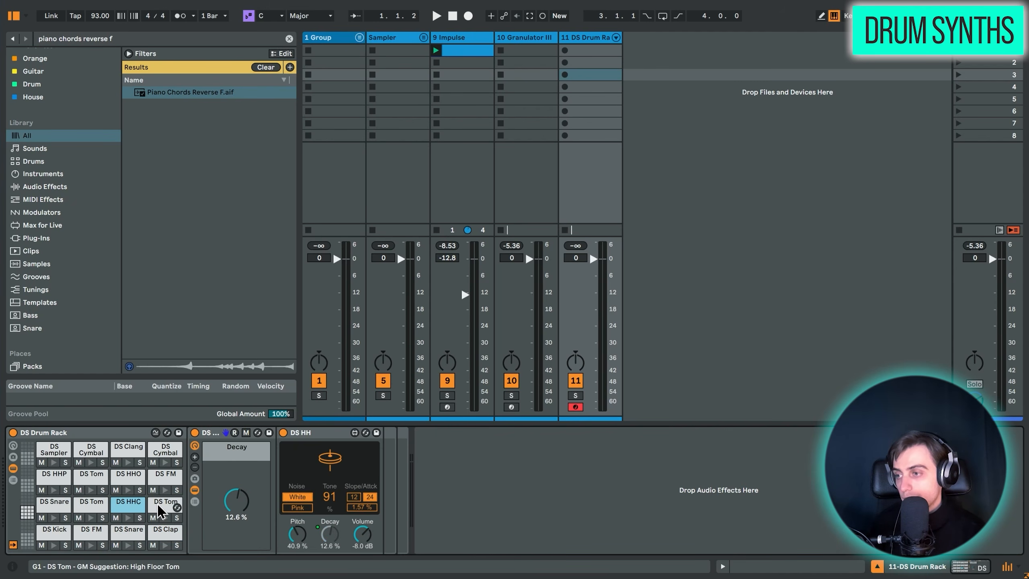
{"action": "left_click", "coordinate": [137, 483]}
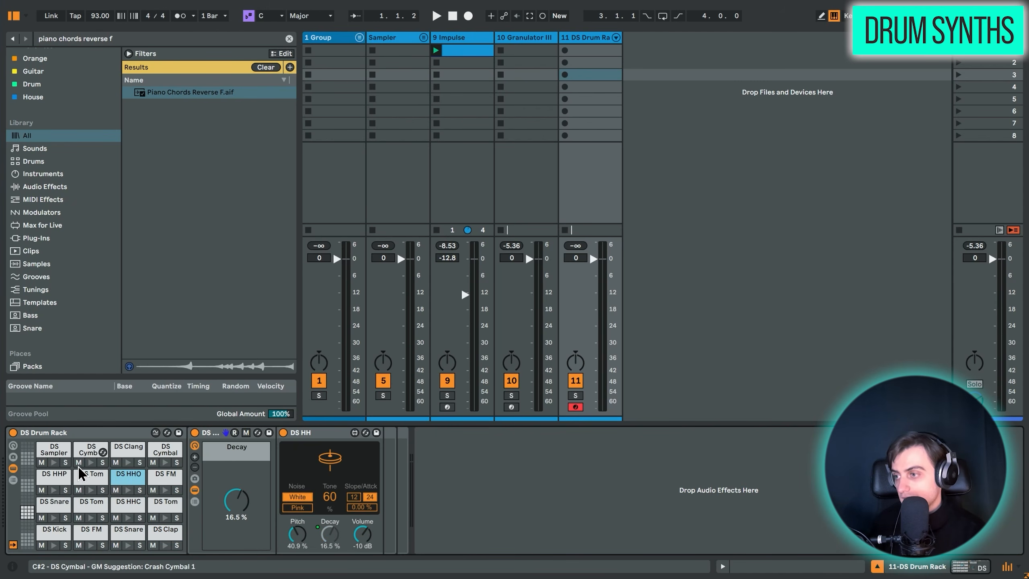
{"action": "left_click", "coordinate": [65, 453]}
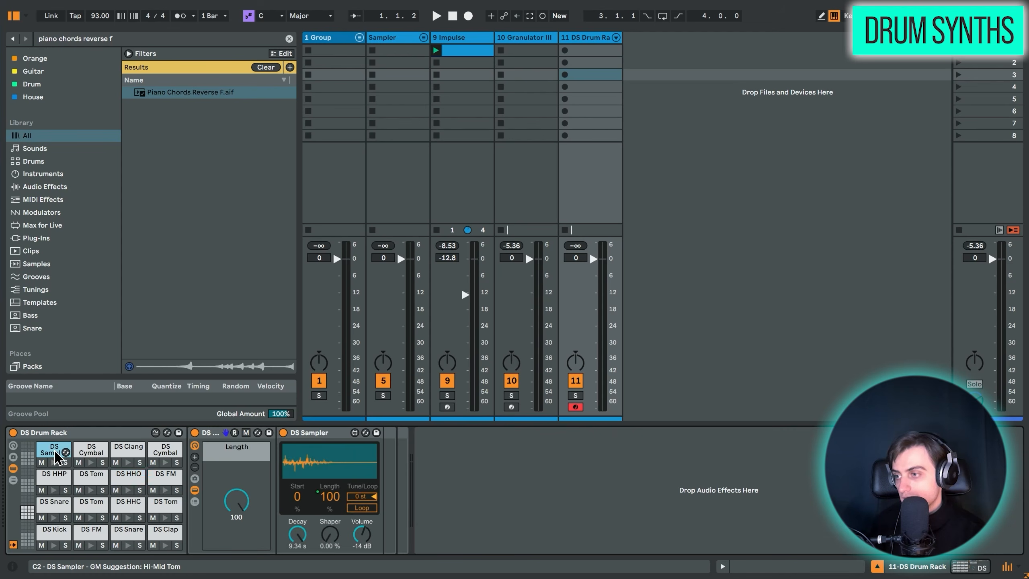
{"action": "left_click", "coordinate": [91, 453]}
{"action": "left_click", "coordinate": [128, 451]}
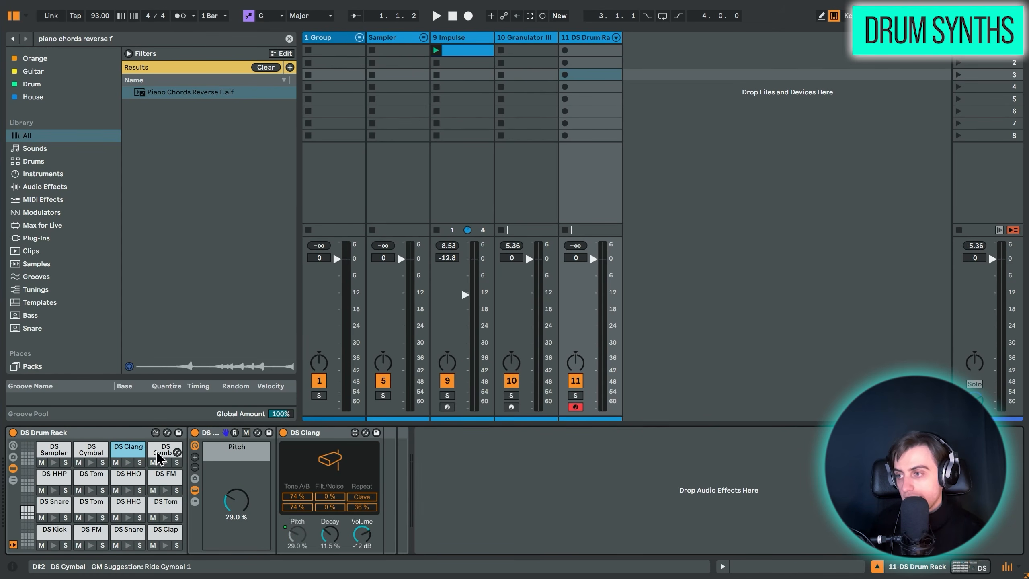
{"action": "left_click", "coordinate": [158, 455]}
Select the DS Kick pad and lower the computer keyboard's octave to C1–D2 so it plays the kick.
{"action": "left_click", "coordinate": [54, 531]}
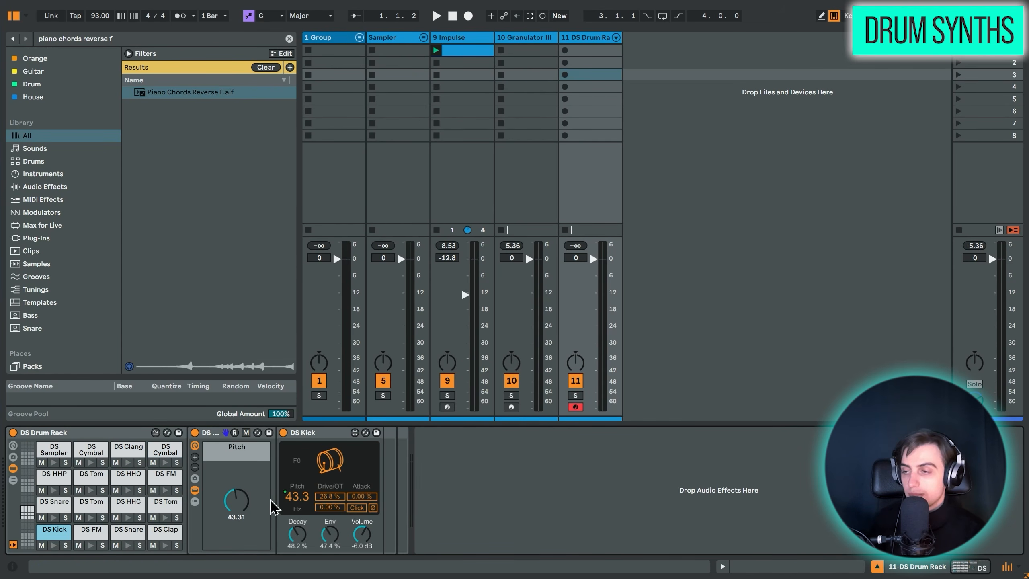
{"action": "key", "text": "a"}
{"action": "key", "text": "z"}
{"action": "key", "text": "a"}
{"action": "key", "text": "z"}
{"action": "key", "text": "a"}
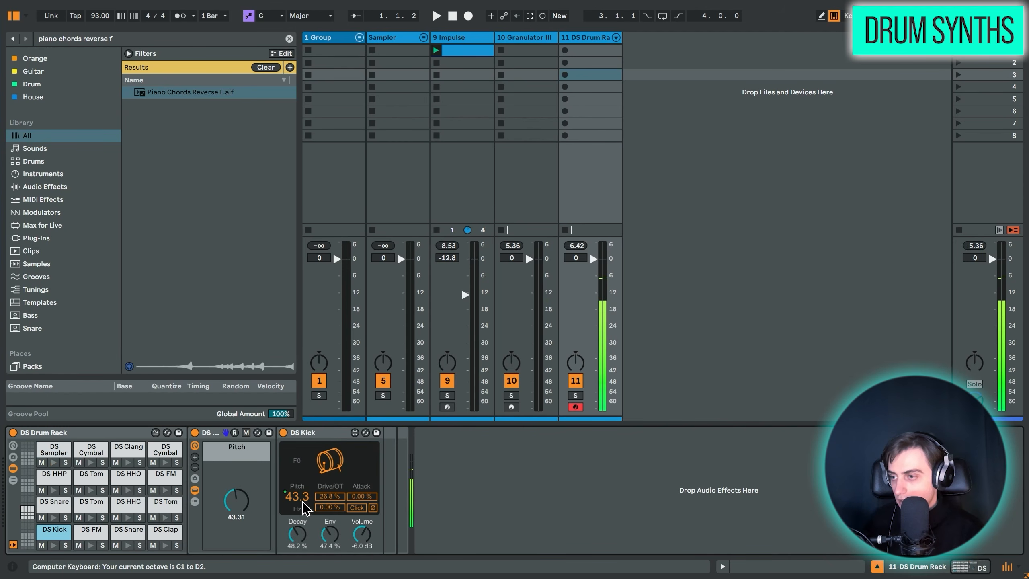
Play the kick and snare pads alternately and lower the DS Drum Rack track's volume to -2.7 dB.
{"action": "key", "text": "s"}
{"action": "key", "text": "a"}
{"action": "key", "text": "a"}
{"action": "key", "text": "s"}
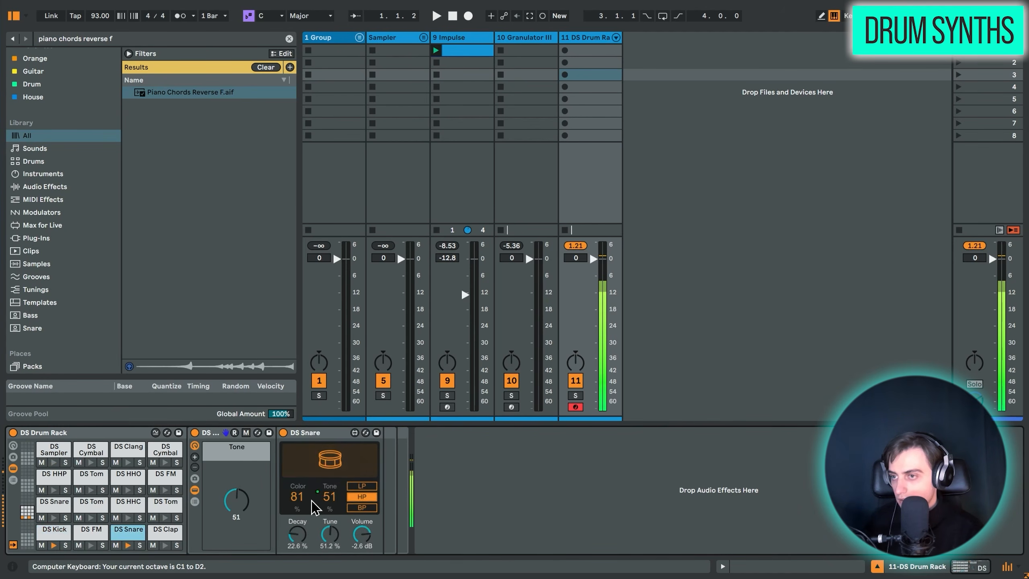
{"action": "key", "text": "a"}
{"action": "left_click_drag", "start_coordinate": [594, 259], "coordinate": [593, 266]}
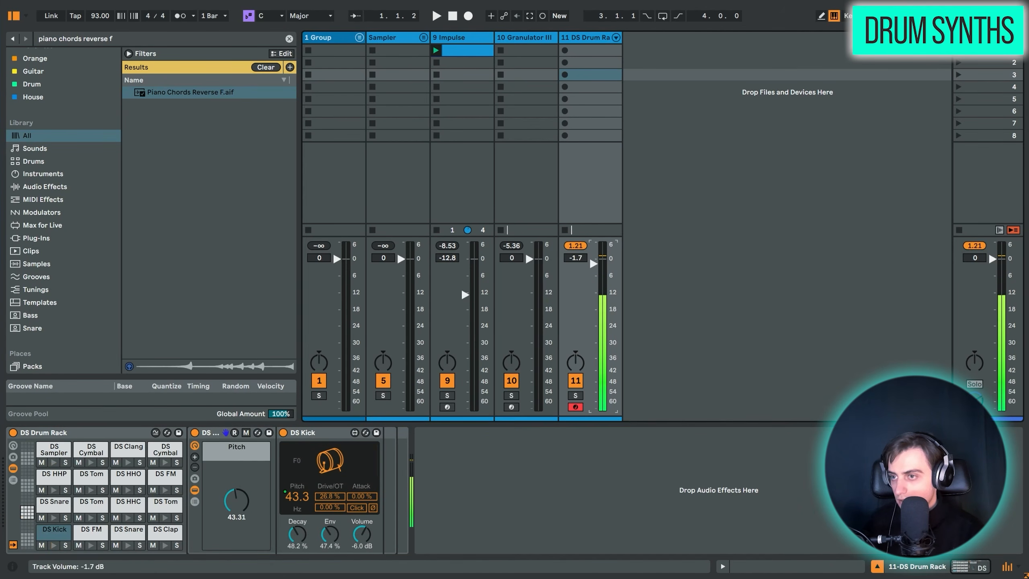
Set the DS Kick's drive to 6.30 % and its pitch to 54.4 Hz.
{"action": "left_click", "coordinate": [46, 532]}
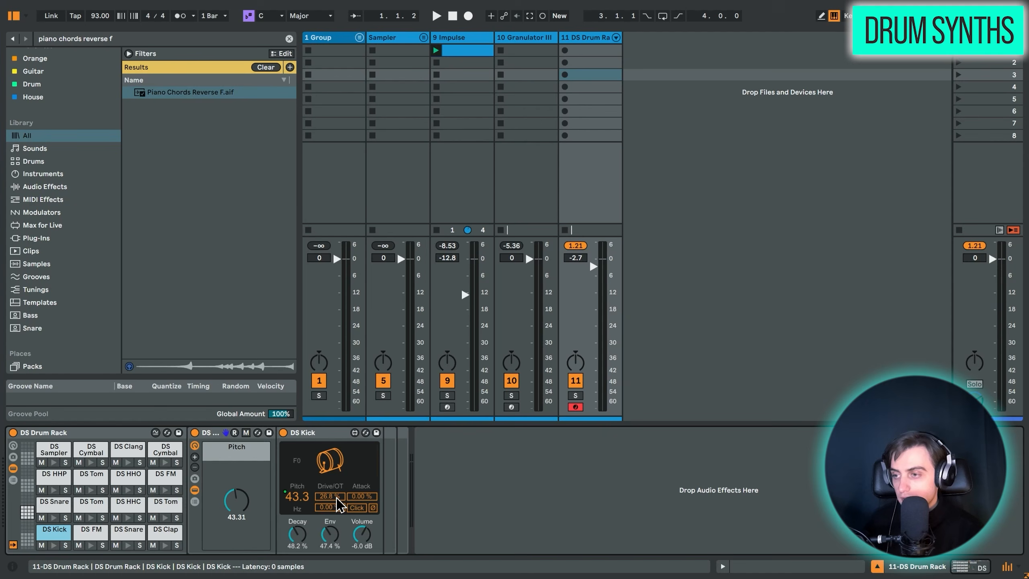
{"action": "left_click_drag", "start_coordinate": [336, 504], "coordinate": [362, 482]}
{"action": "left_click", "coordinate": [299, 530]}
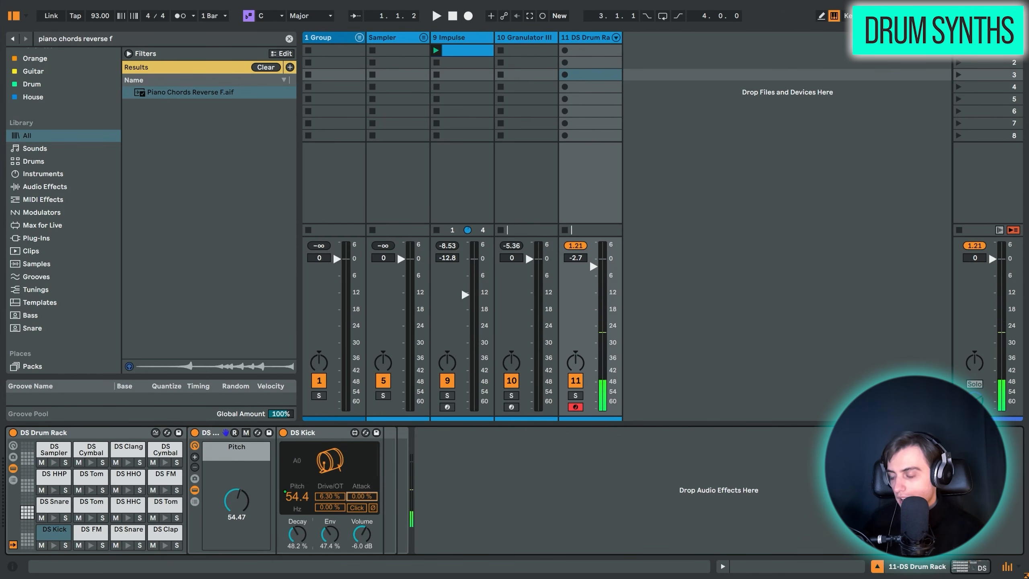
While playing the DS Snare above the kick, set its decay to 40.2 %, color to 54 % and filter to BP.
{"action": "key", "text": "d"}
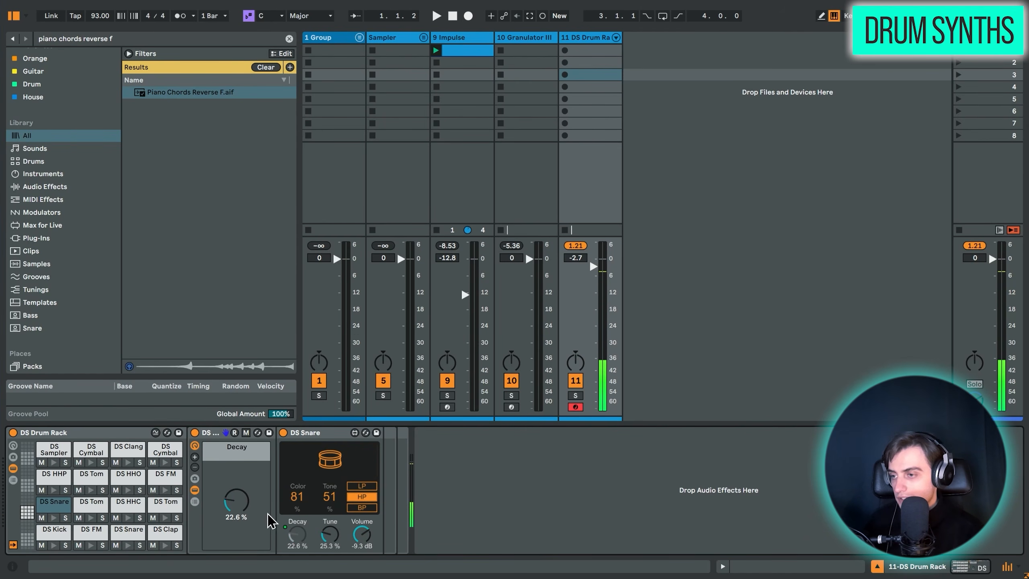
{"action": "left_click_drag", "start_coordinate": [237, 502], "coordinate": [237, 497]}
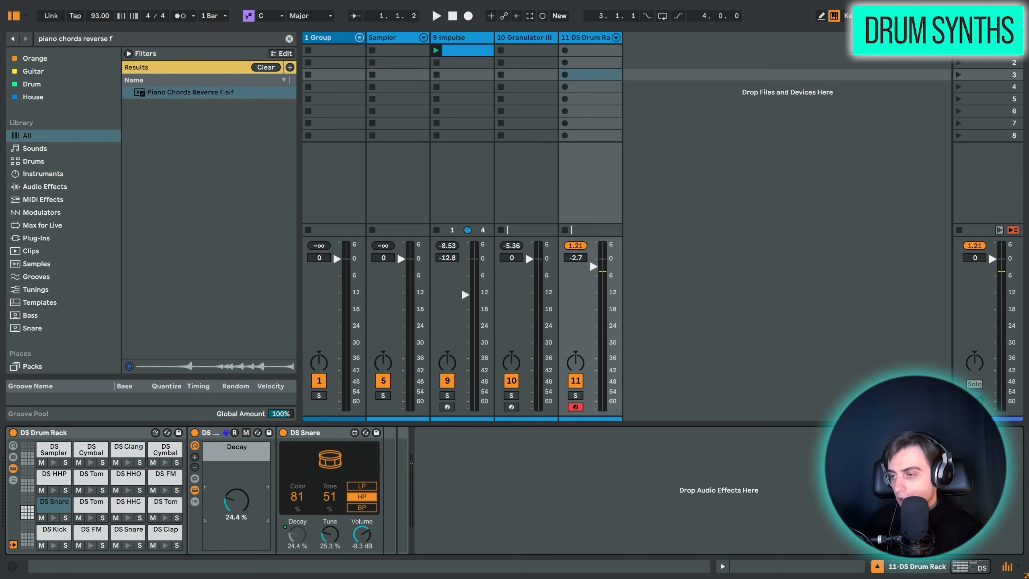
{"action": "key", "text": "d"}
{"action": "key", "text": "d"}
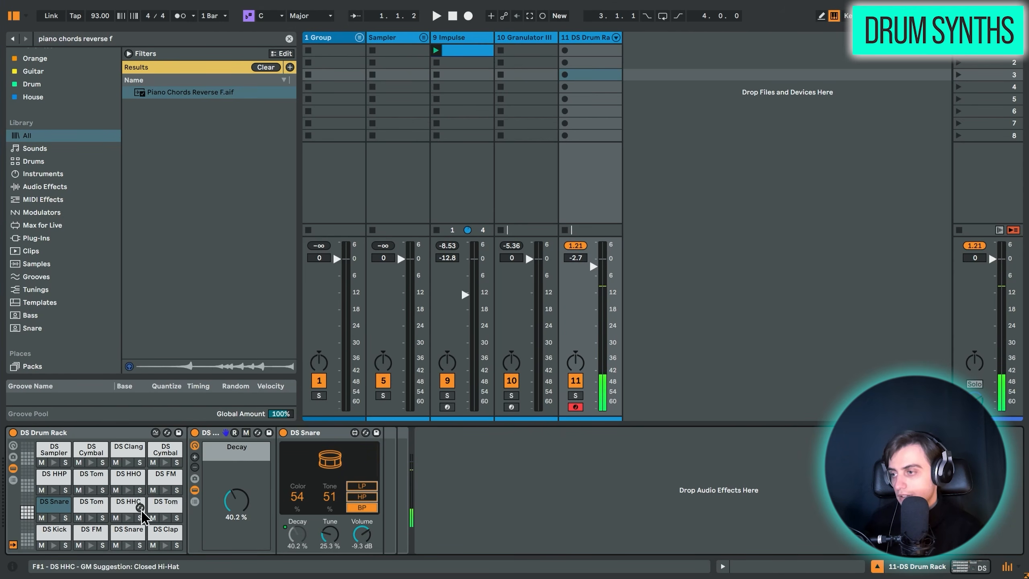
Compare pink and white noise on the closed hi-hat, keep White, and set pitch to 23.6 % and decay to 45.1 %.
{"action": "left_click", "coordinate": [123, 506]}
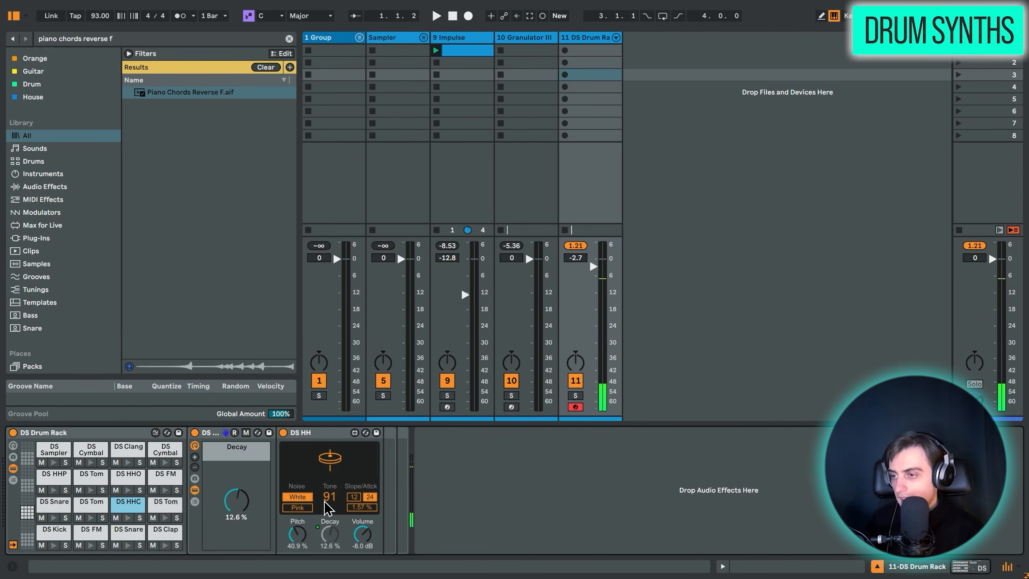
{"action": "left_click", "coordinate": [297, 510]}
{"action": "key", "text": "t"}
{"action": "left_click", "coordinate": [298, 498]}
{"action": "key", "text": "t"}
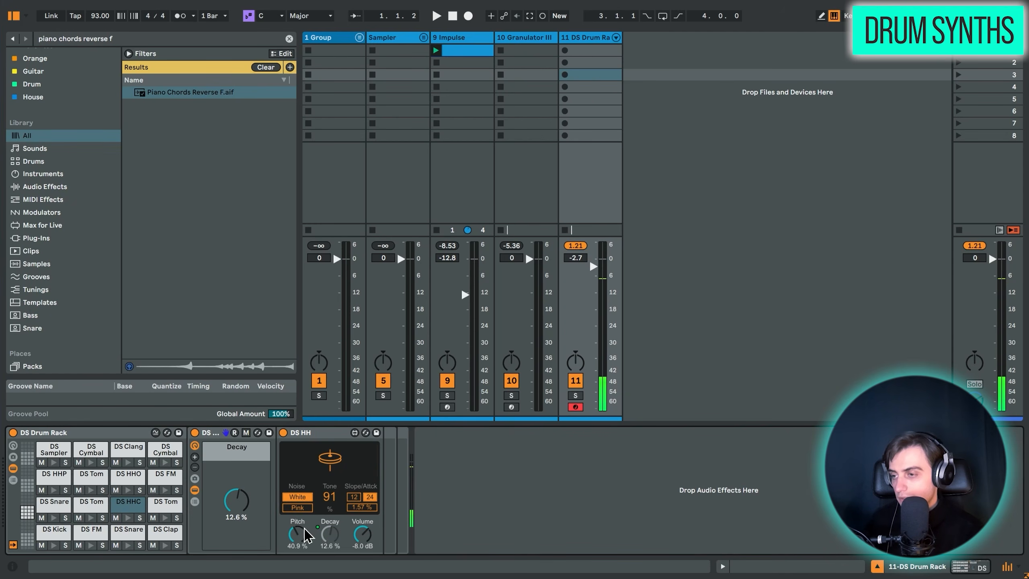
{"action": "key", "text": "t"}
{"action": "left_click_drag", "start_coordinate": [296, 533], "coordinate": [296, 547]}
{"action": "key", "text": "t"}
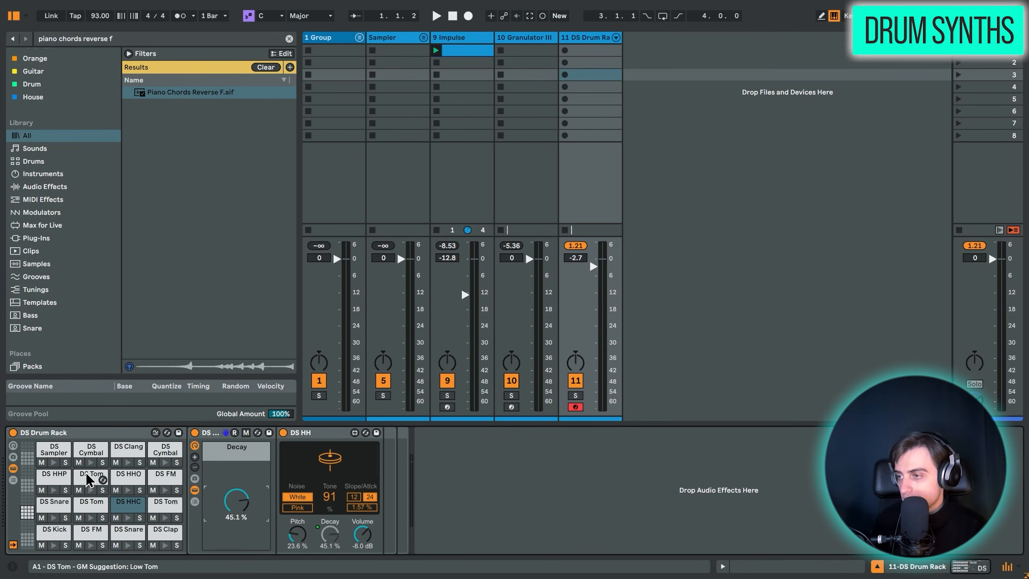
Raise the computer keyboard by one octave, play the DS Sampler pad and set its decay to 5.80 s.
{"action": "key", "text": "x"}
{"action": "key", "text": "a"}
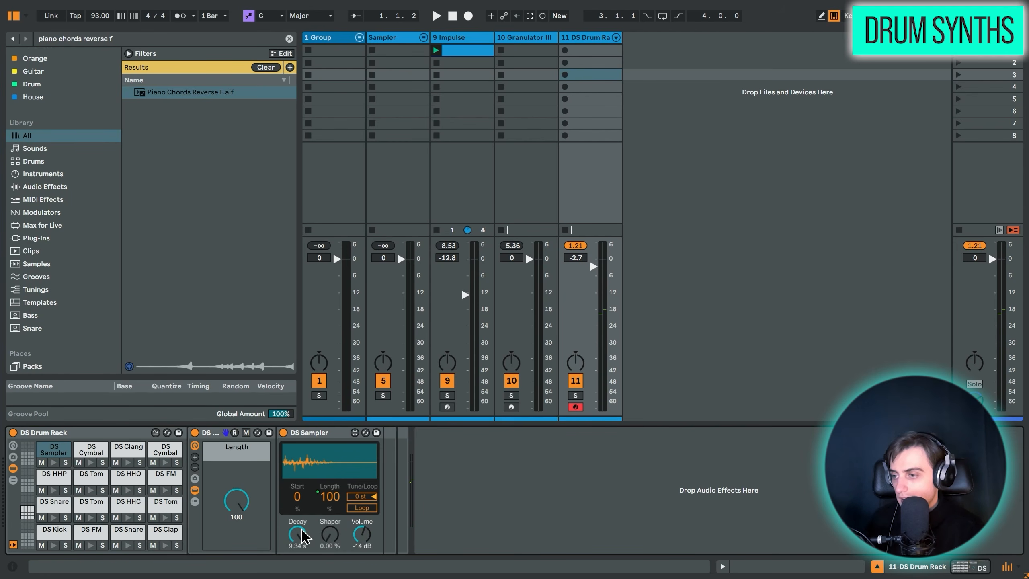
{"action": "key", "text": "a"}
{"action": "scroll", "coordinate": [297, 535], "scroll_direction": "down", "scroll_amount": 5}
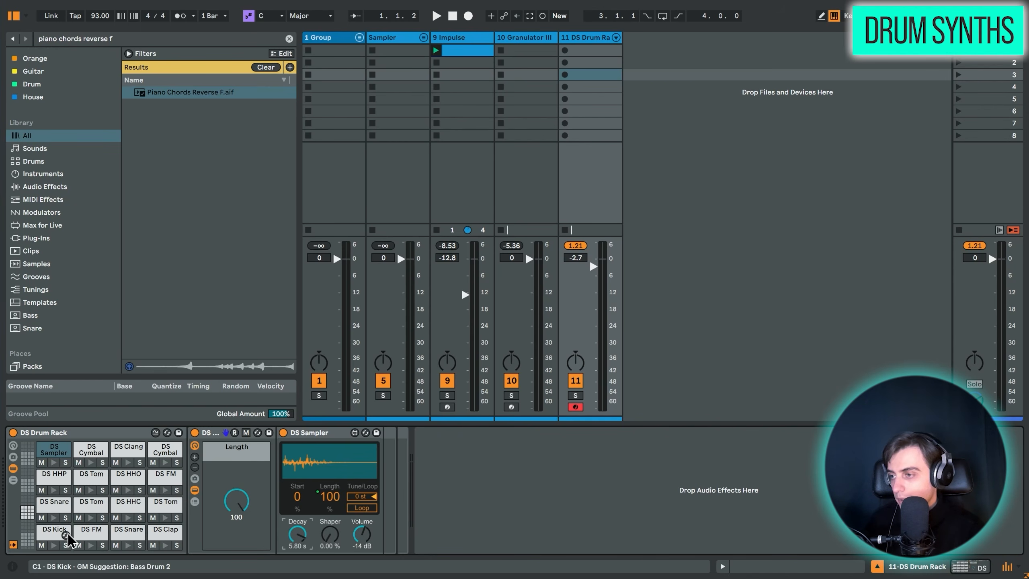
Check the DS FM pad and audition the ride cymbal pad on D#2.
{"action": "left_click", "coordinate": [90, 534]}
{"action": "left_click", "coordinate": [165, 449]}
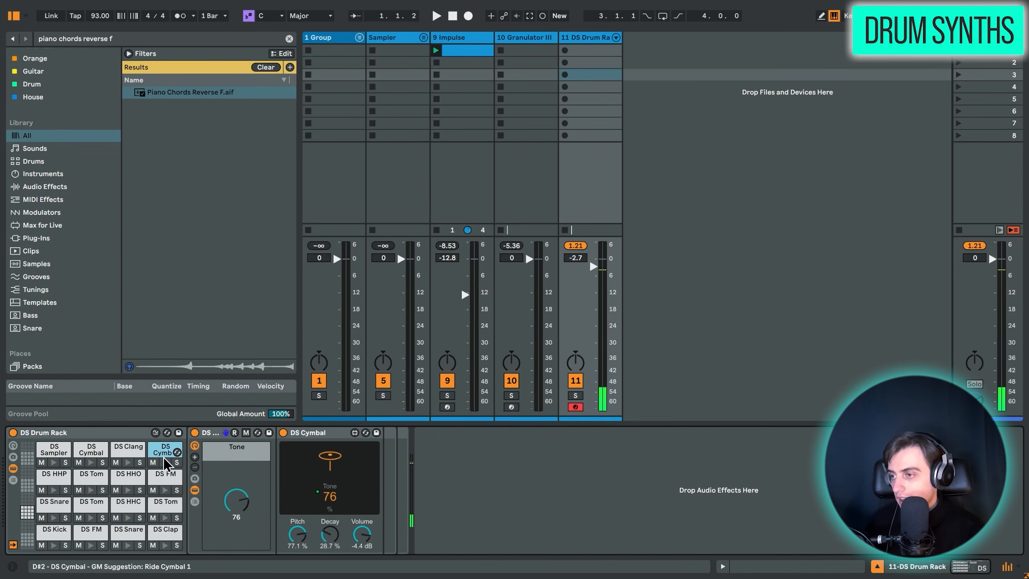
{"action": "left_click", "coordinate": [165, 462]}
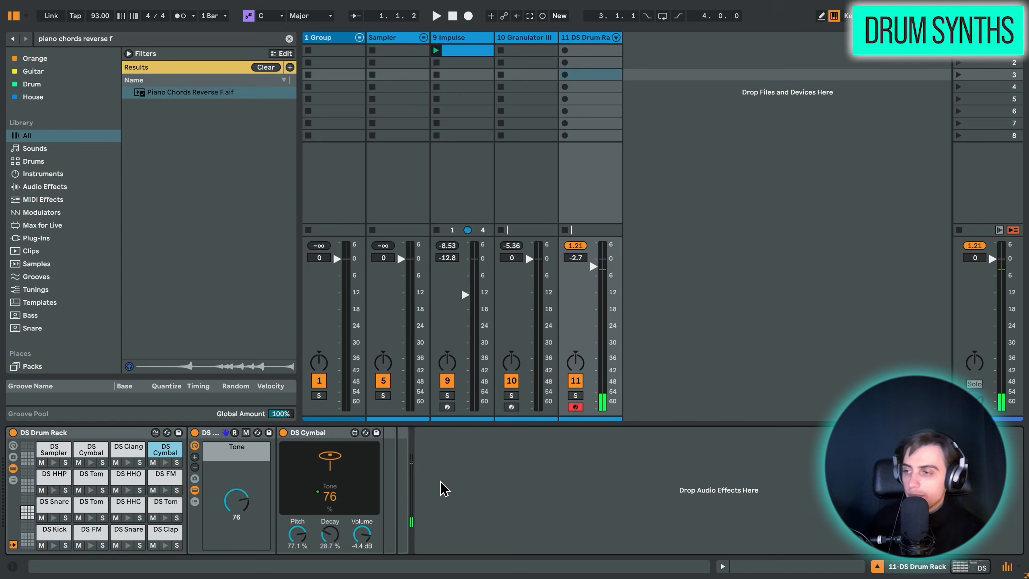